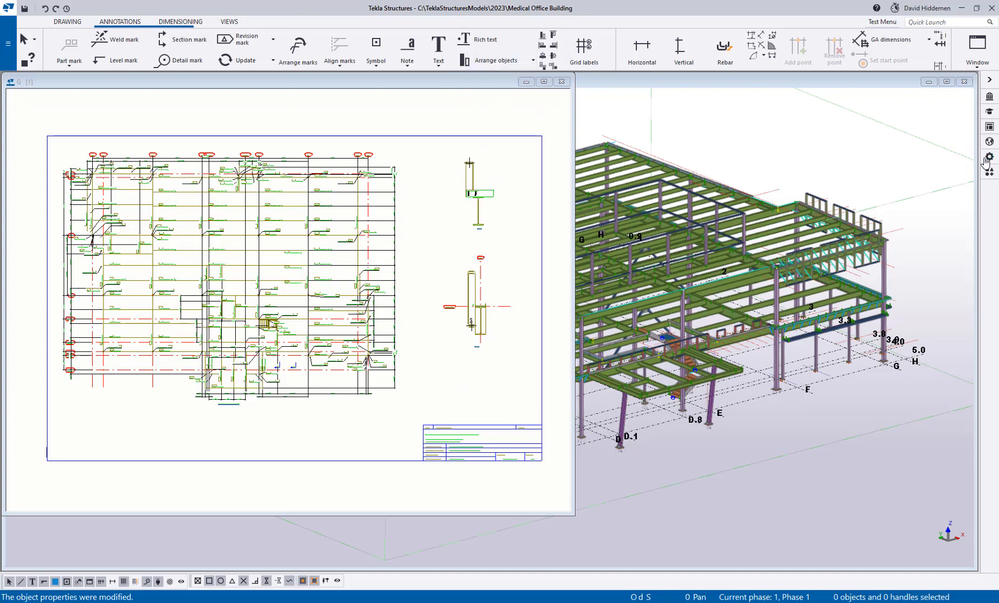
# Step: Start a vertical dimension in section B-B and load the standard straight dimension properties
pyautogui.click(170, 21)
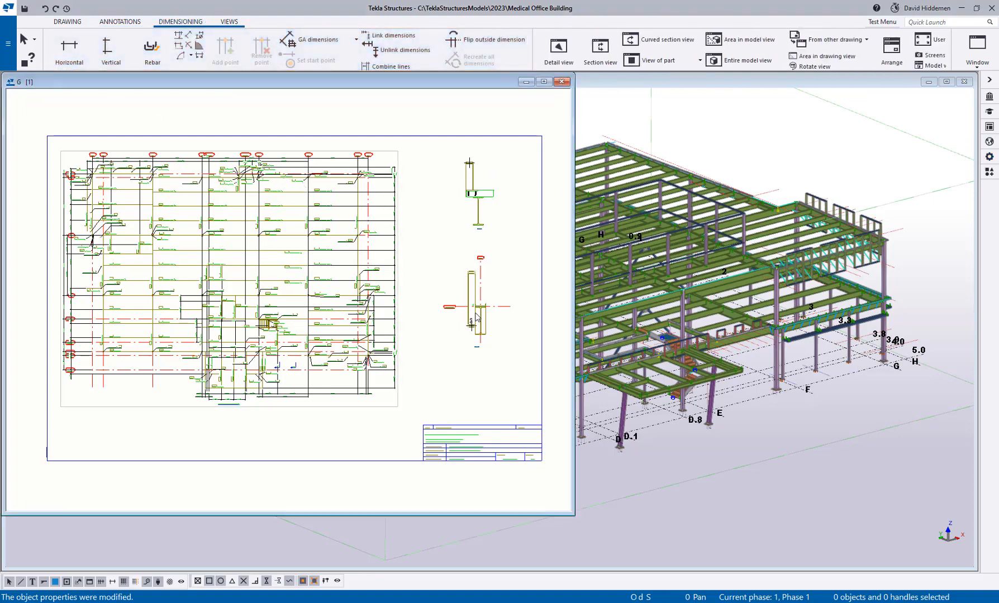
pyautogui.scroll(6, 475, 313)
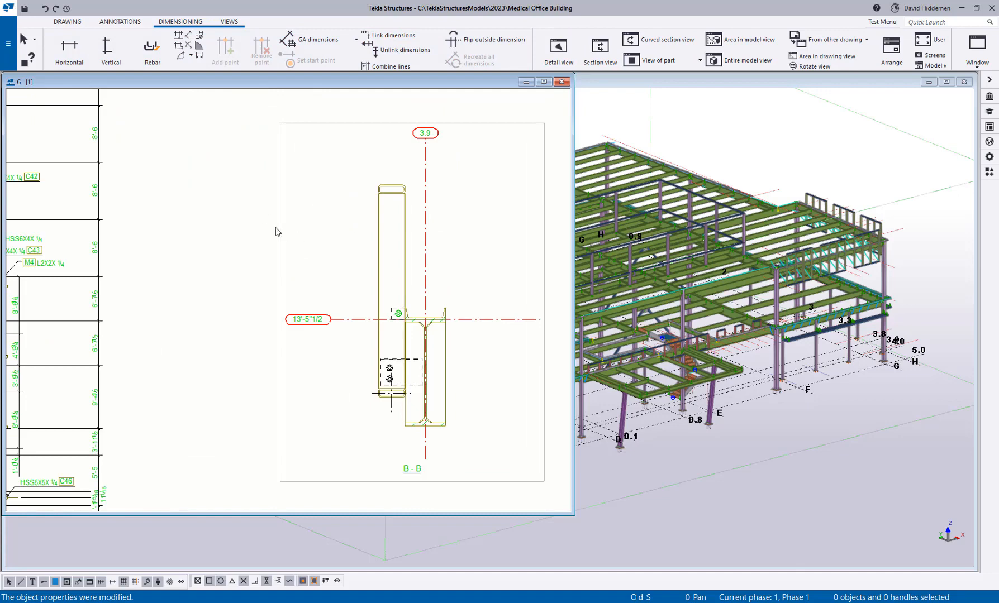
pyautogui.click(111, 49)
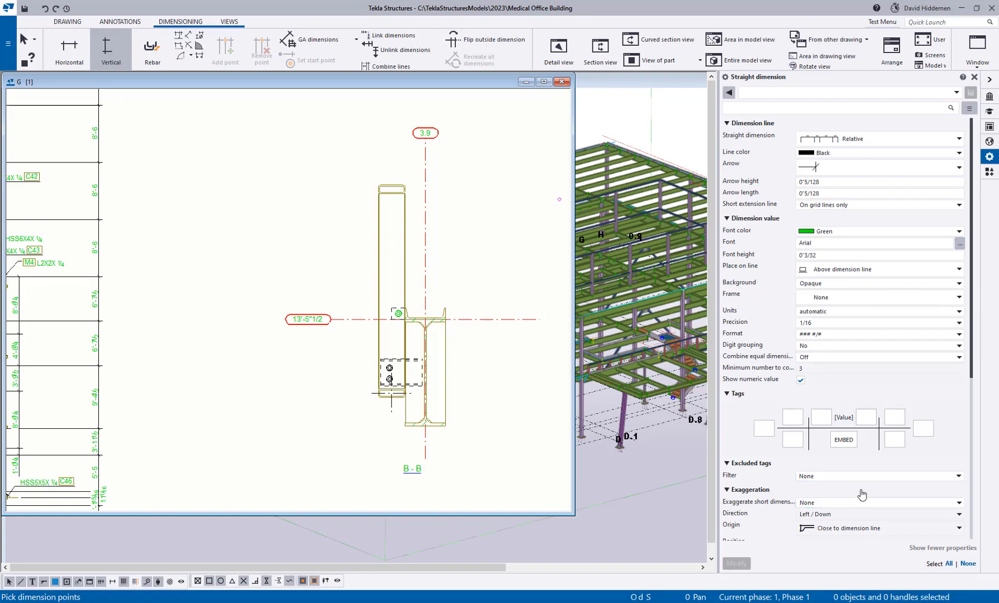
pyautogui.click(869, 92)
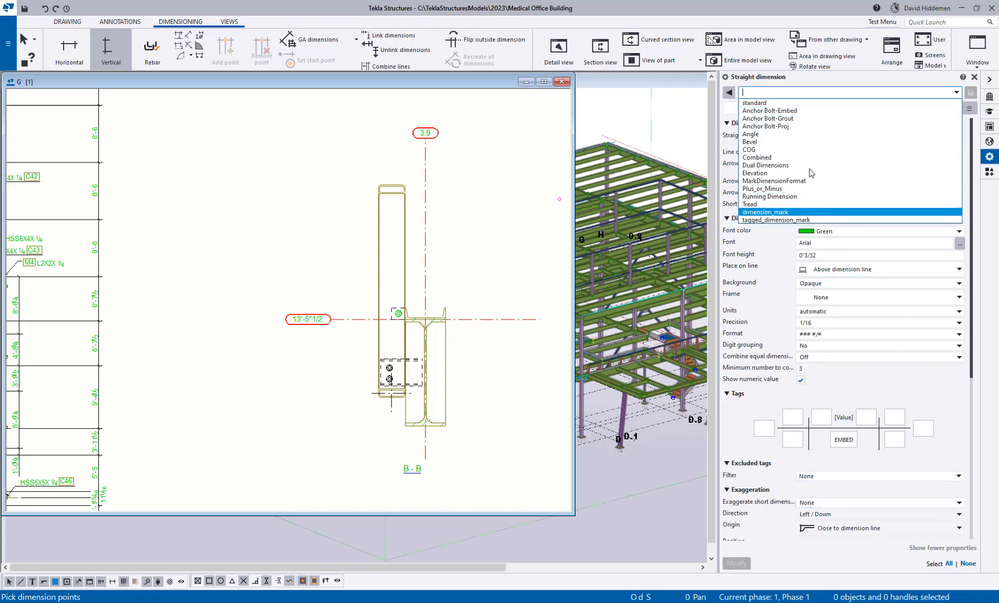
pyautogui.click(789, 93)
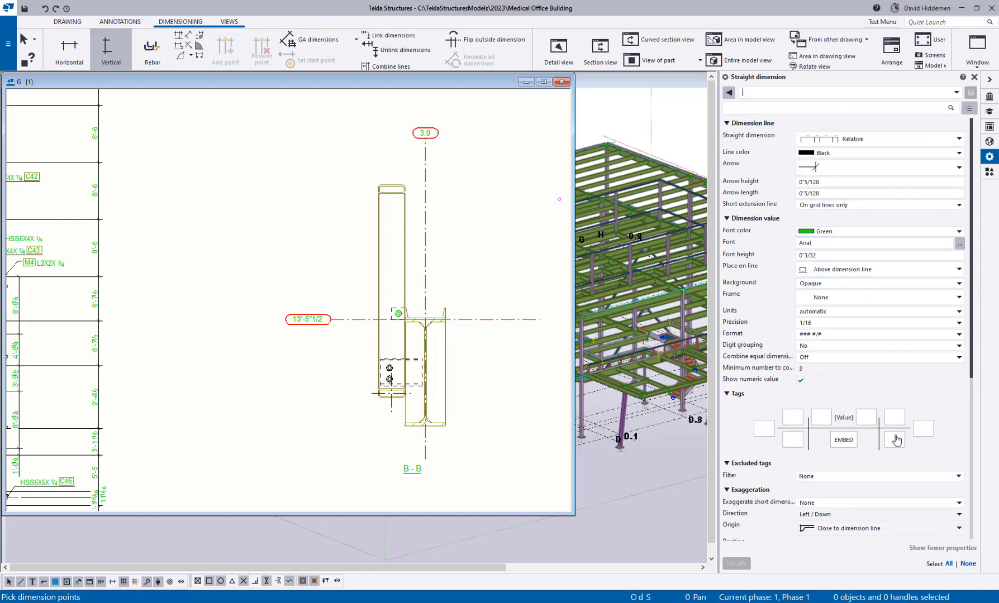
pyautogui.click(905, 93)
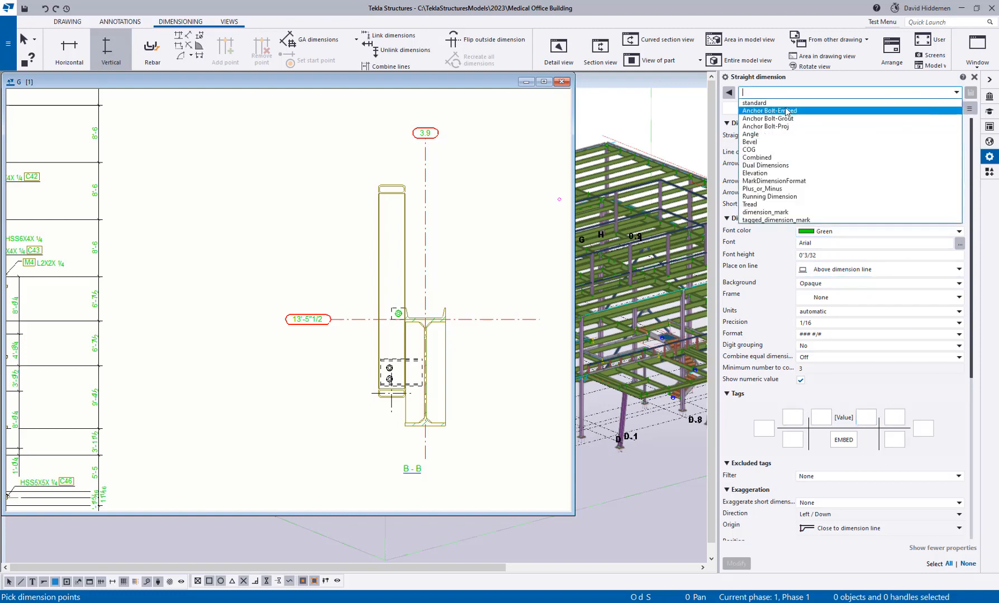
pyautogui.click(754, 103)
# Step: Dimension the height from the 13'-5"1/2 level line to the top of the upper rail in section B-B, with the dimension line left of the post
pyautogui.scroll(4, 347, 324)
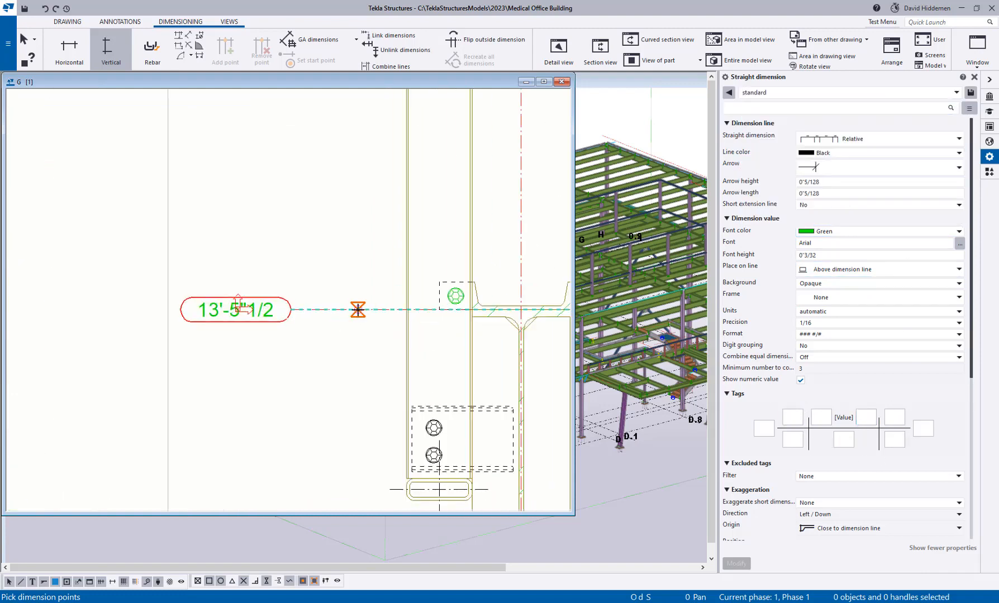
pyautogui.click(358, 310)
pyautogui.moveTo(379, 263); pyautogui.dragTo(376, 458, button='middle')
pyautogui.click(404, 177)
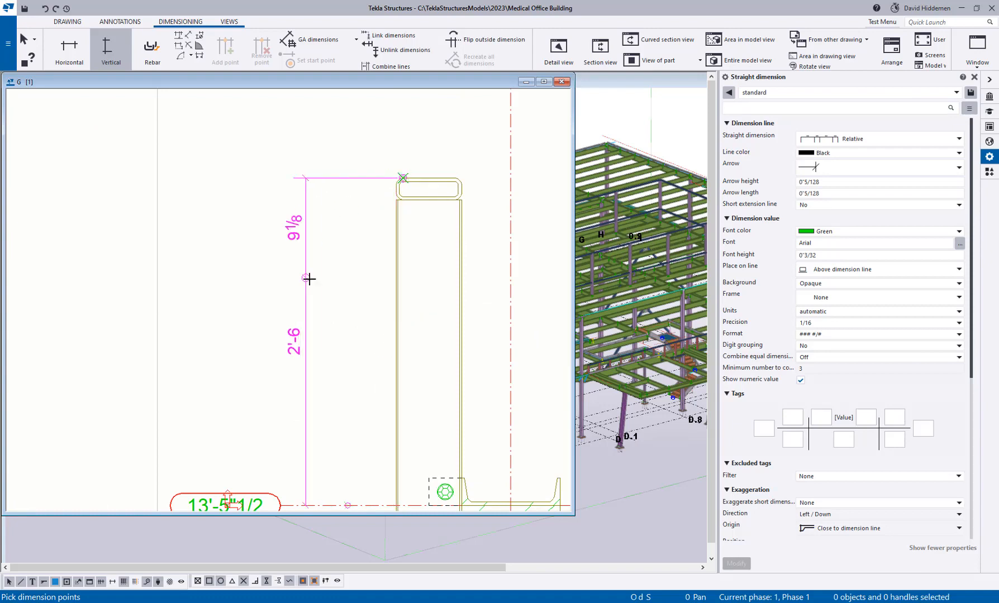
pyautogui.middleClick(321, 281)
pyautogui.scroll(-2, 333, 290)
pyautogui.rightClick(326, 283)
pyautogui.click(335, 296)
# Step: Add the tag TYPICAL beneath the line of the new vertical dimension
pyautogui.click(322, 323)
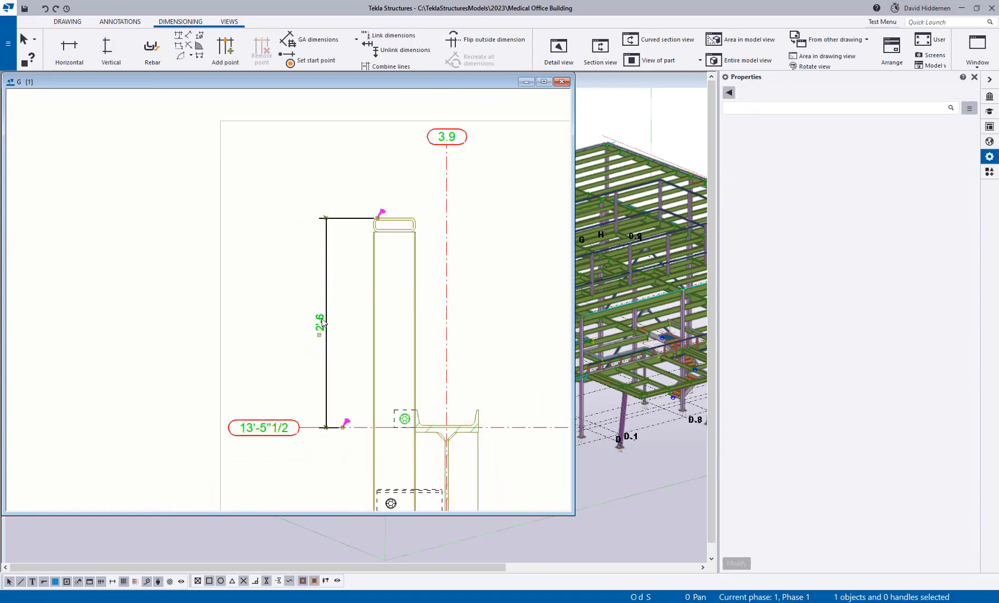
pyautogui.scroll(1, 331, 299)
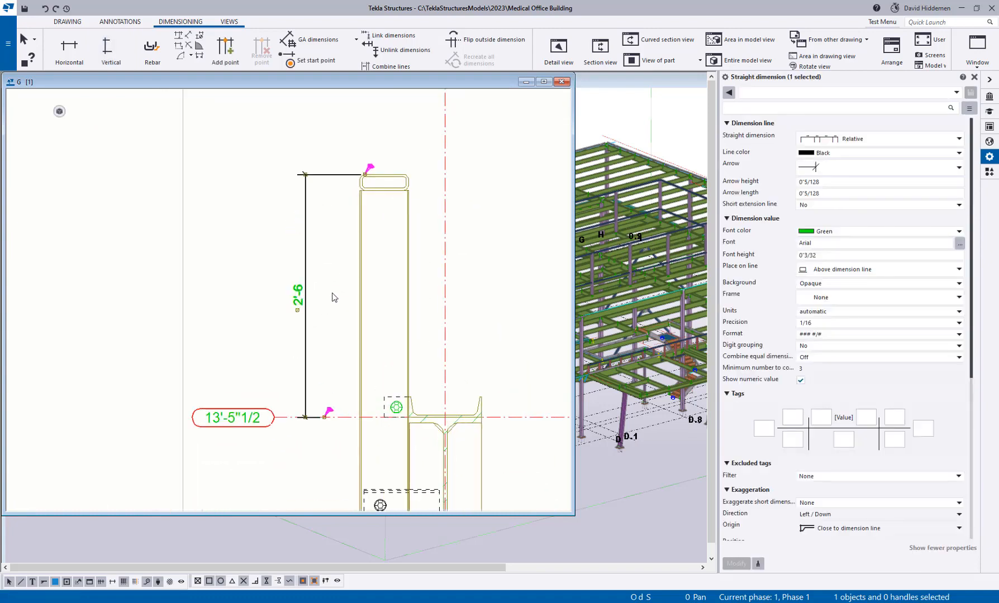
pyautogui.click(849, 444)
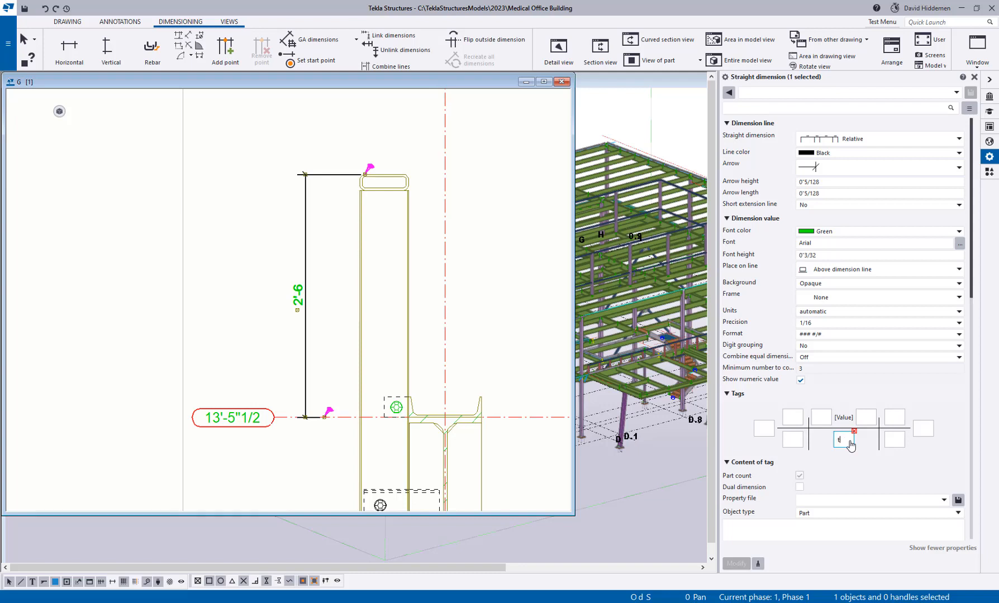
pyautogui.write('TYPICAL')
pyautogui.press('Return')
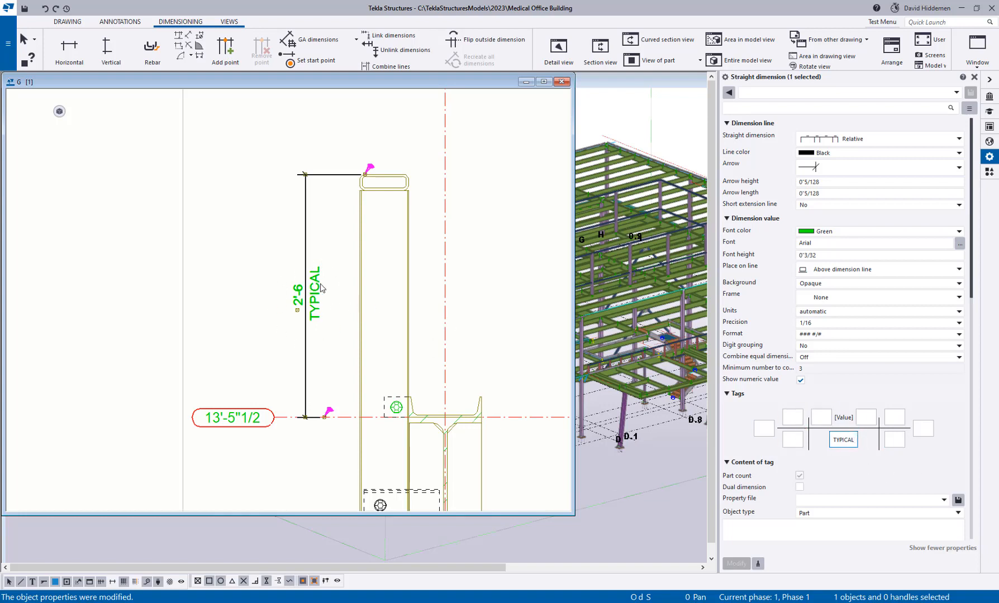
pyautogui.click(854, 440)
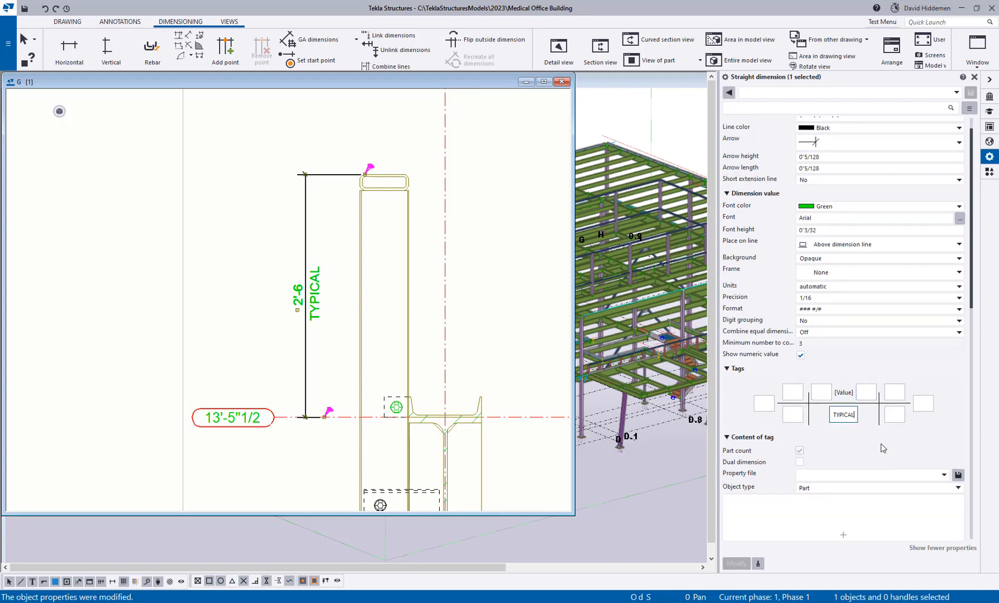
pyautogui.scroll(-2, 881, 448)
pyautogui.scroll(3, 856, 449)
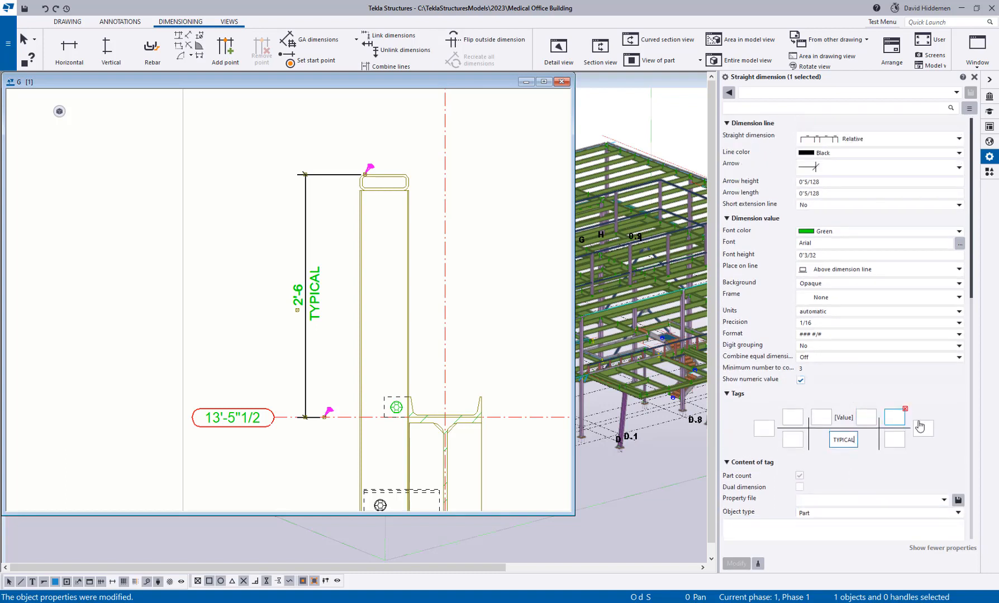
pyautogui.click(526, 337)
# Step: Place an associative note with a leader on the vertical channel's outer edge, just below the 13'-5"1/2 level line in section B-B
pyautogui.scroll(-2, 467, 338)
pyautogui.moveTo(490, 350); pyautogui.dragTo(422, 259, button='middle')
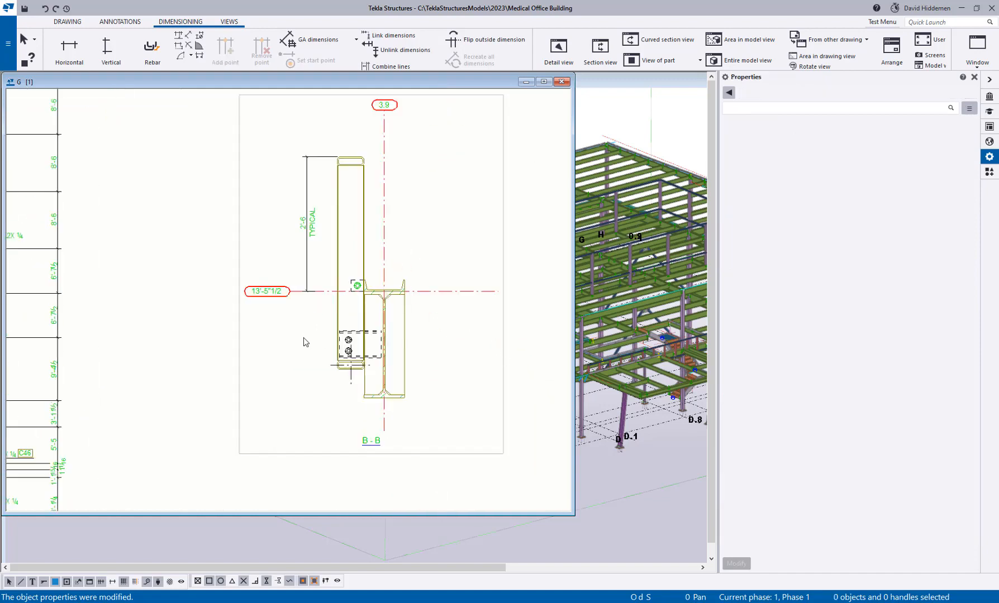
pyautogui.scroll(1, 303, 337)
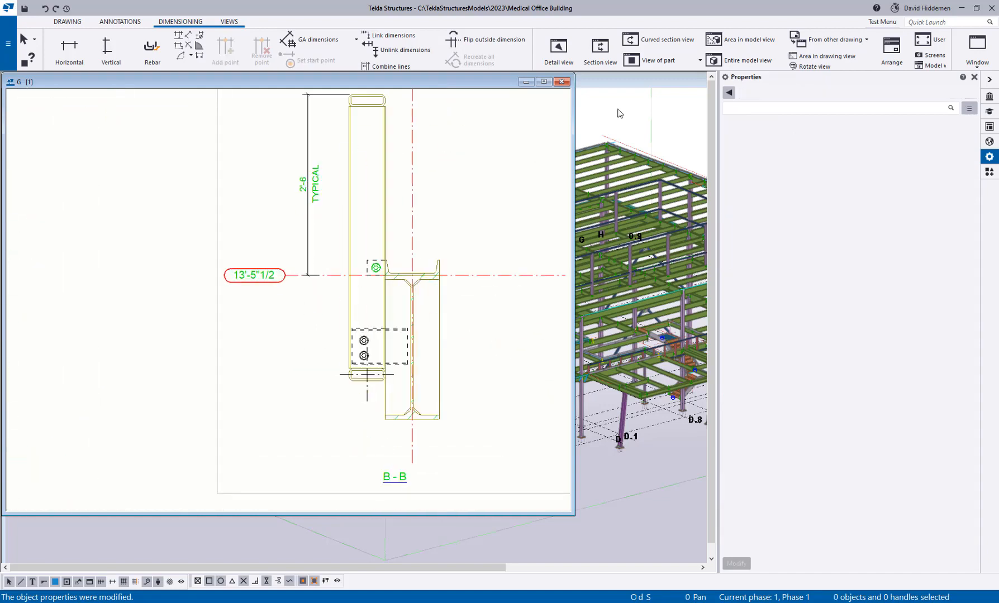
pyautogui.click(120, 21)
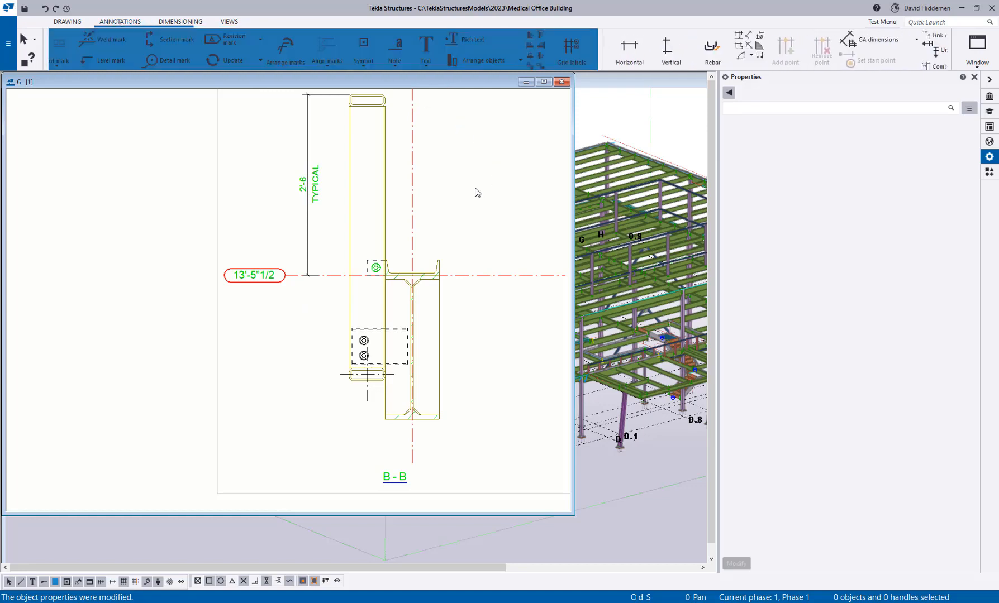
pyautogui.click(407, 45)
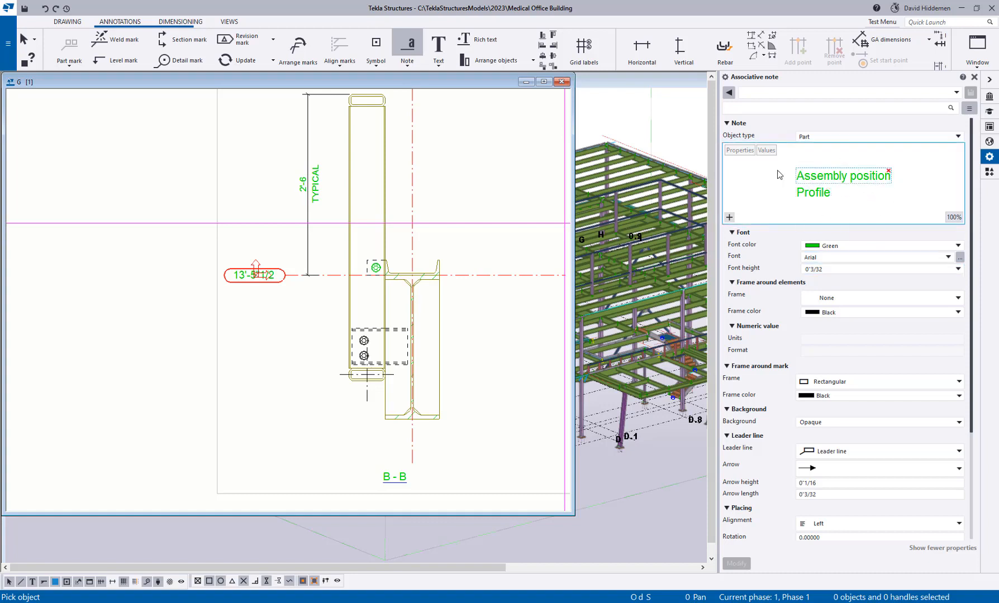
pyautogui.scroll(4, 329, 298)
pyautogui.click(363, 293)
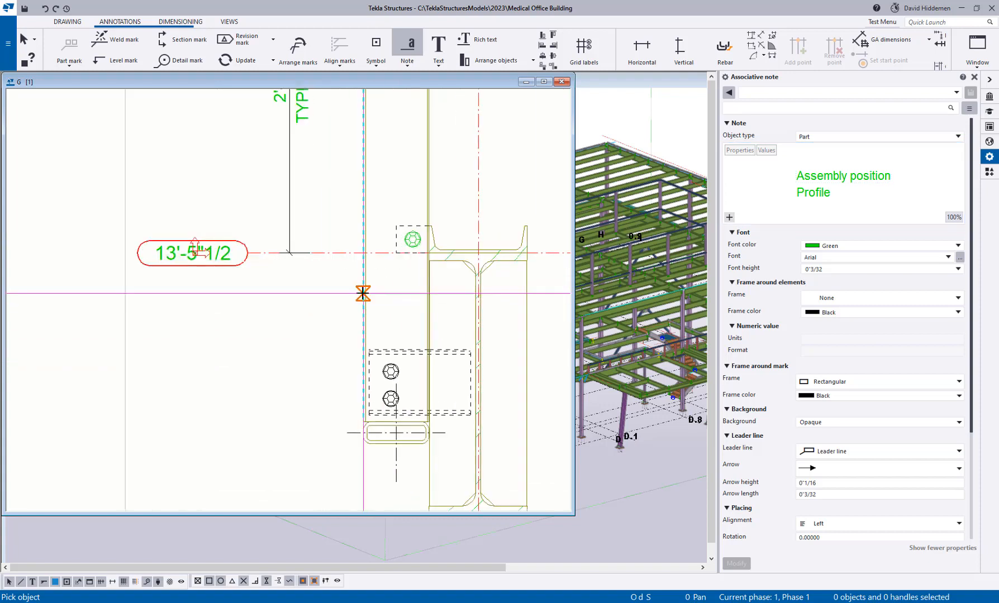
pyautogui.click(289, 322)
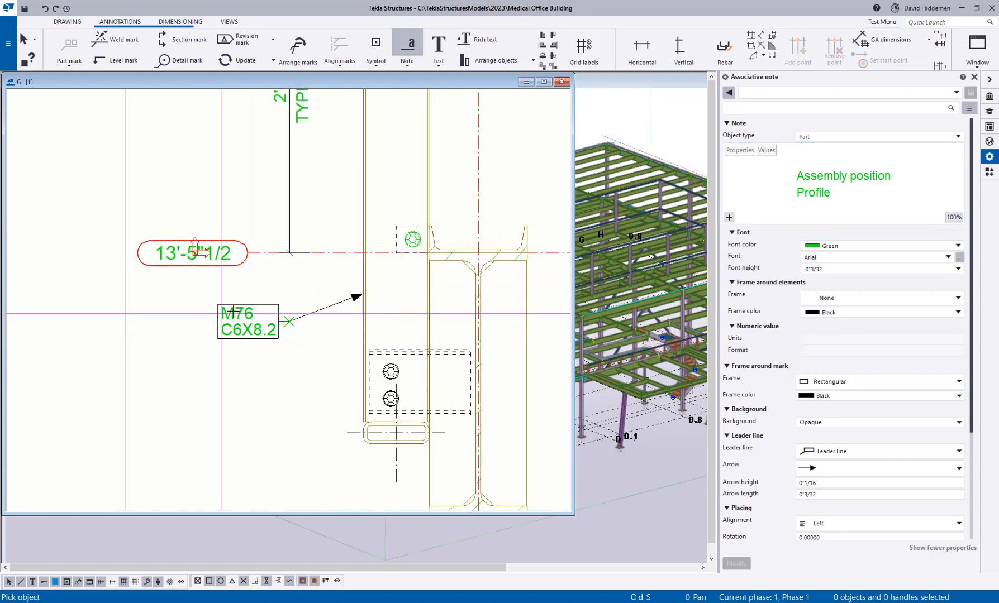
pyautogui.rightClick(292, 357)
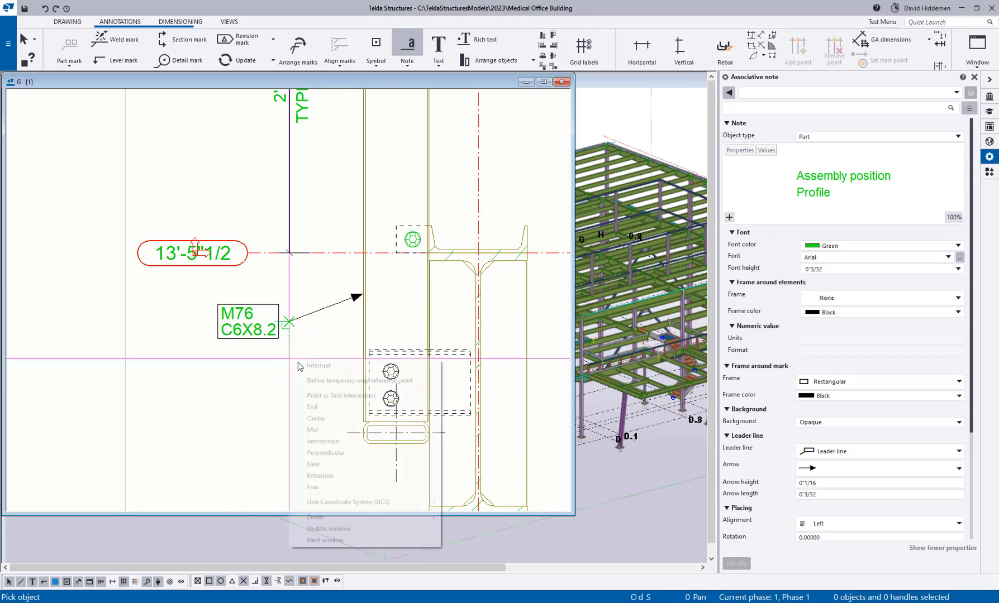
pyautogui.click(324, 367)
# Step: Add the Material element to the channel's note on its own line below Profile and apply the change
pyautogui.click(261, 337)
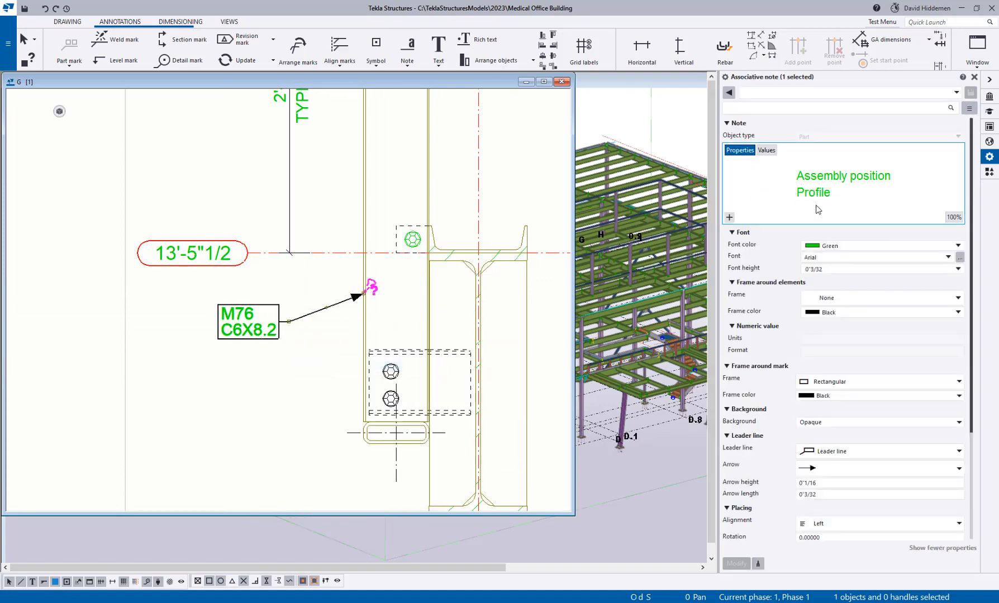
pyautogui.click(729, 218)
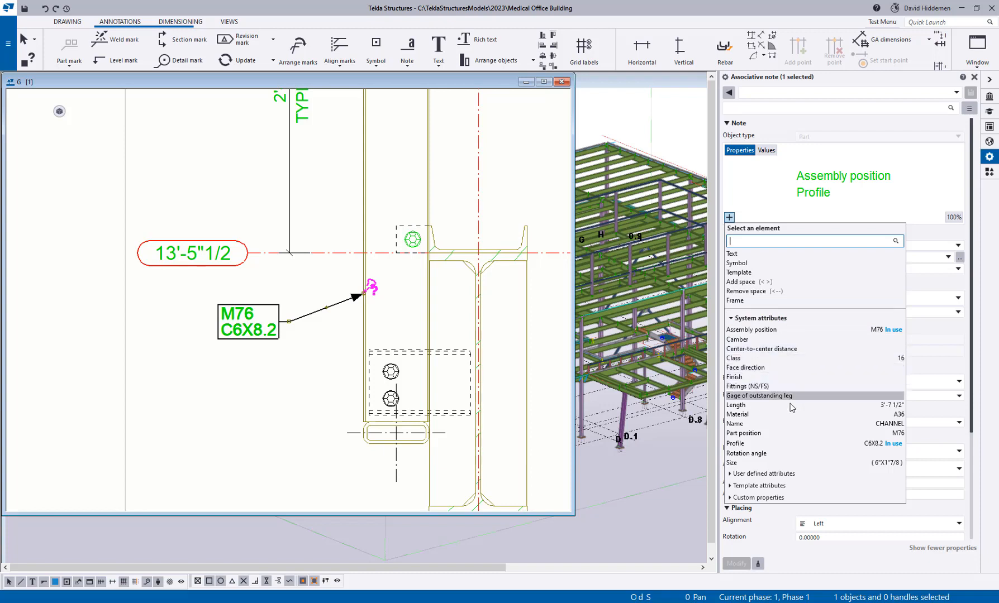
pyautogui.click(749, 415)
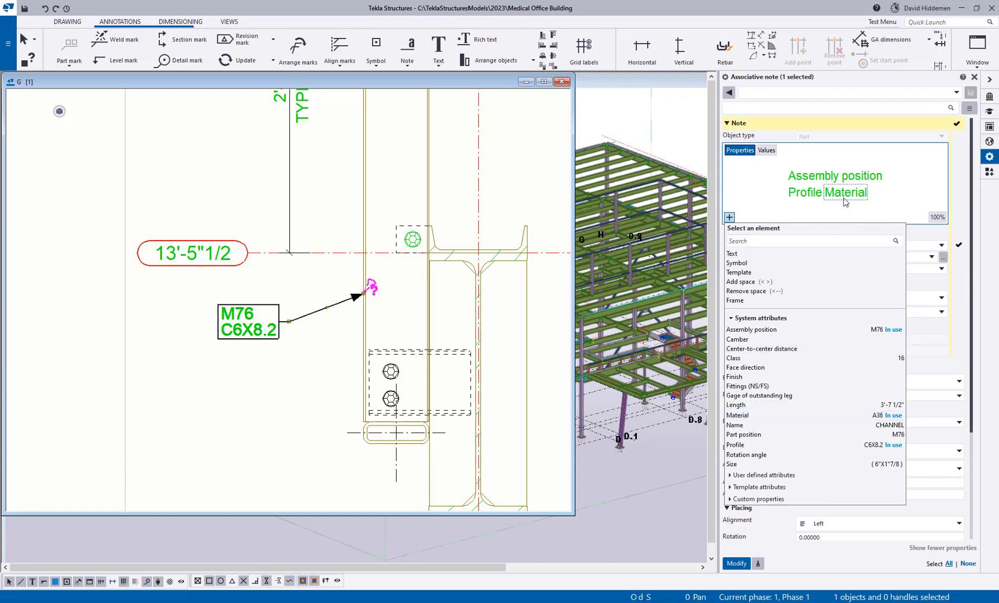
pyautogui.moveTo(845, 193); pyautogui.dragTo(803, 201)
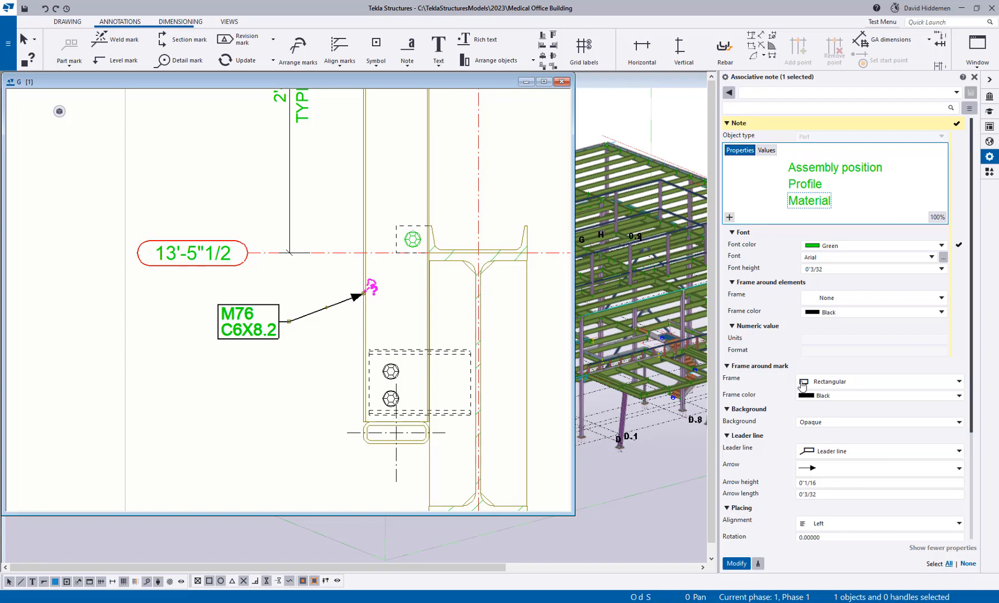
pyautogui.click(736, 564)
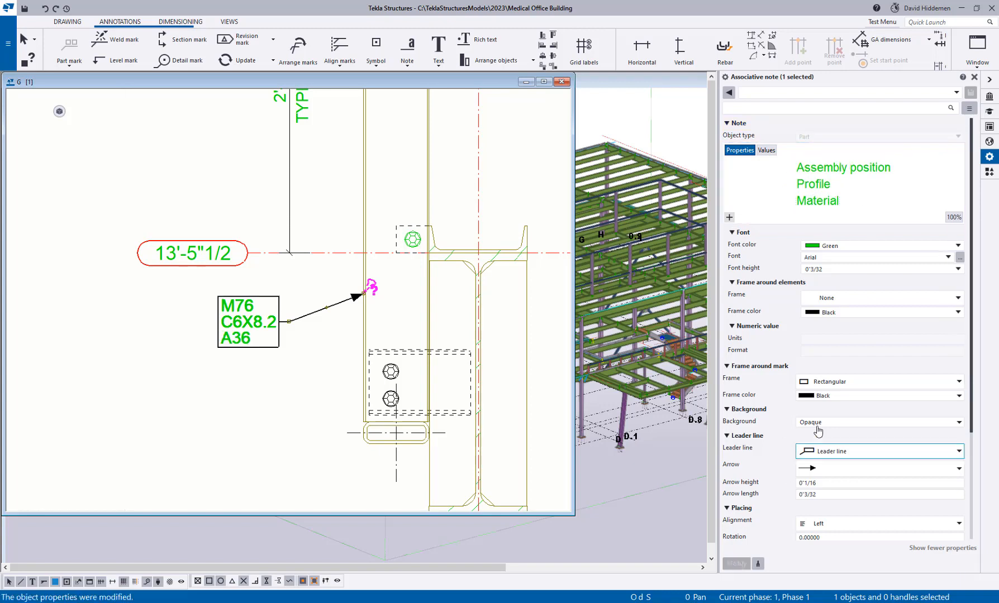
# Step: Examine the user-defined attributes and template attributes available as elements for the associative note
pyautogui.click(757, 212)
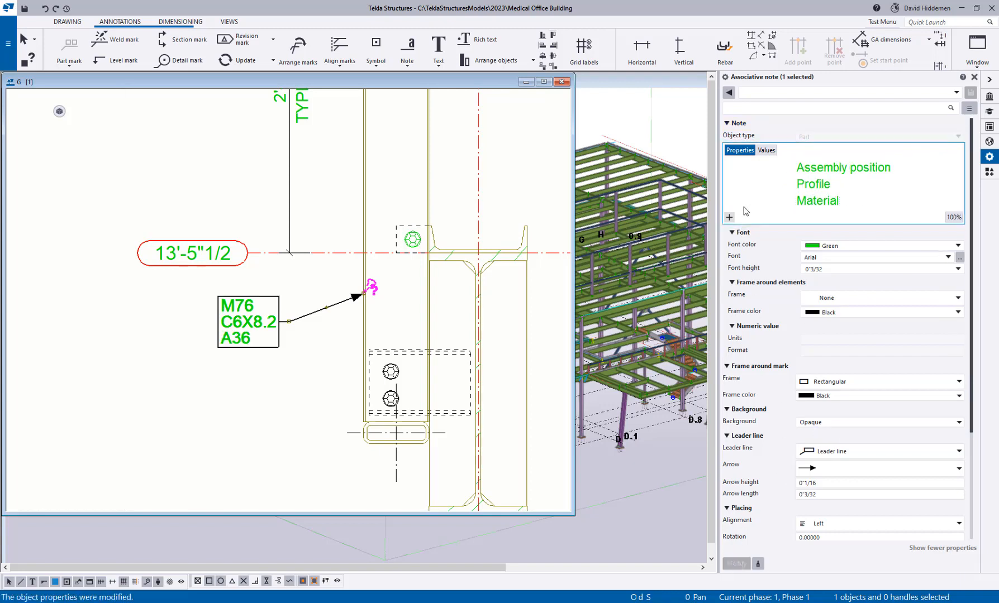
pyautogui.click(730, 218)
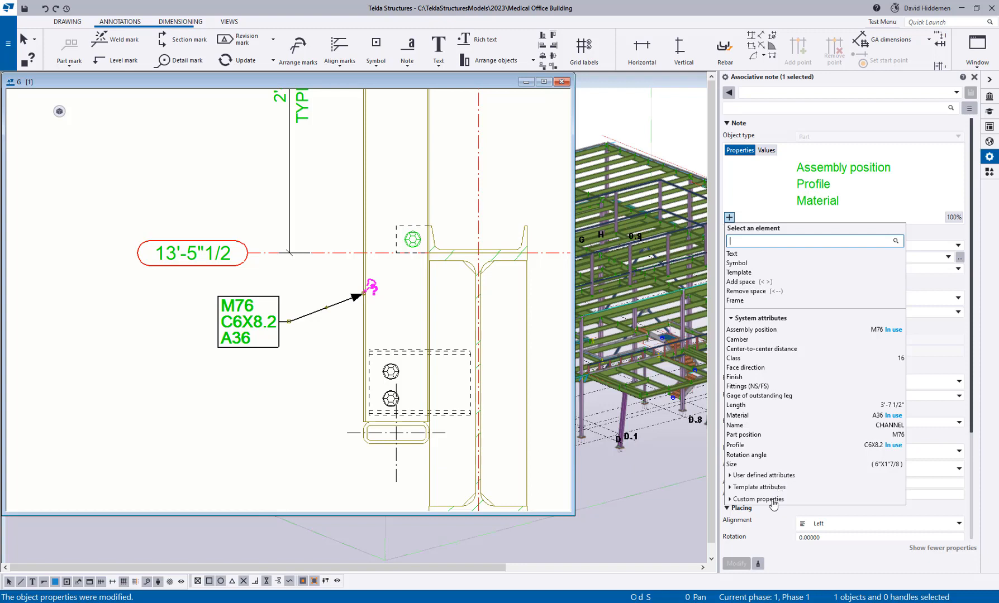
pyautogui.click(731, 475)
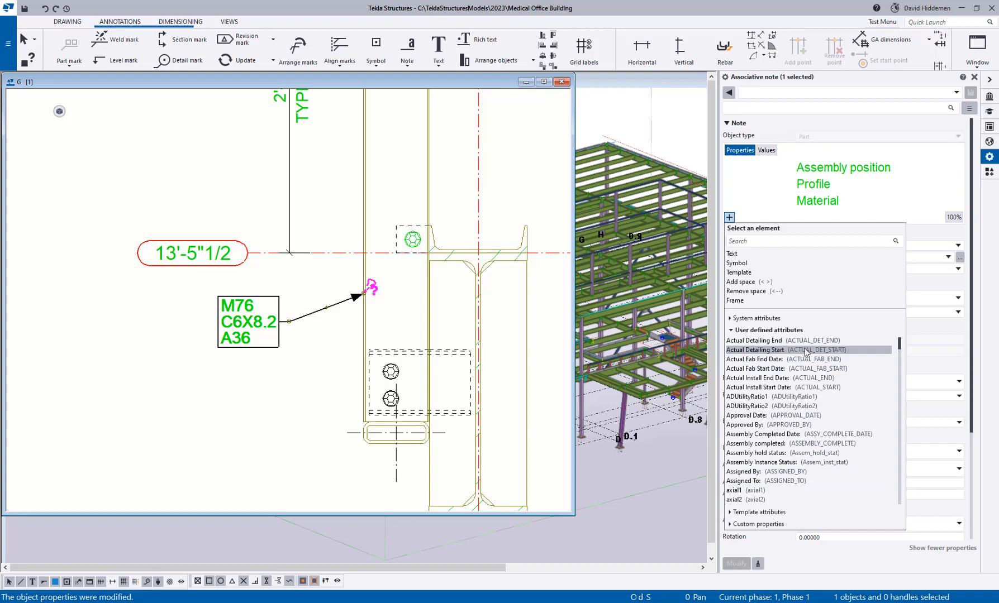
pyautogui.scroll(-5, 805, 352)
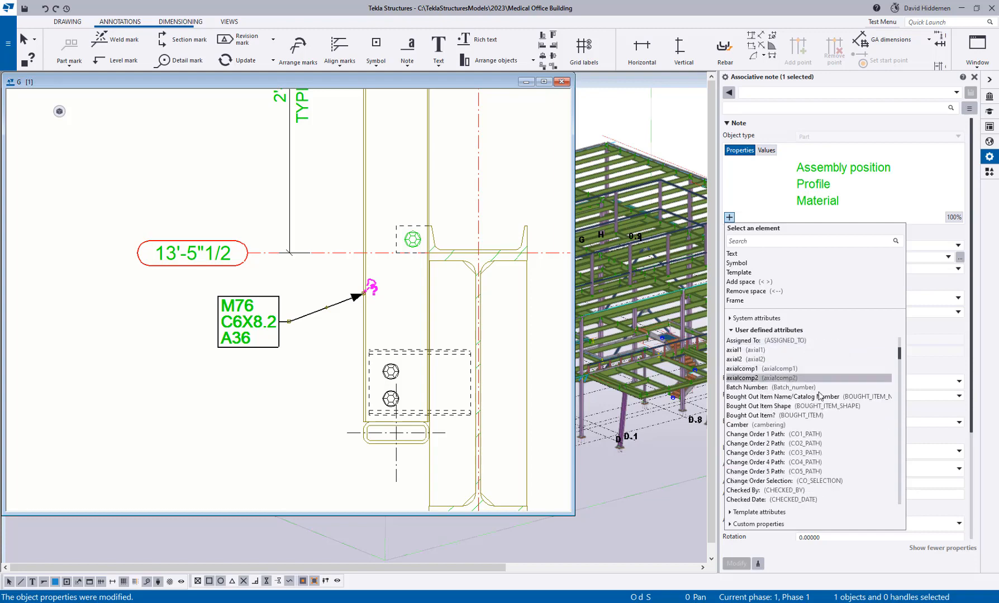
pyautogui.scroll(-6, 822, 402)
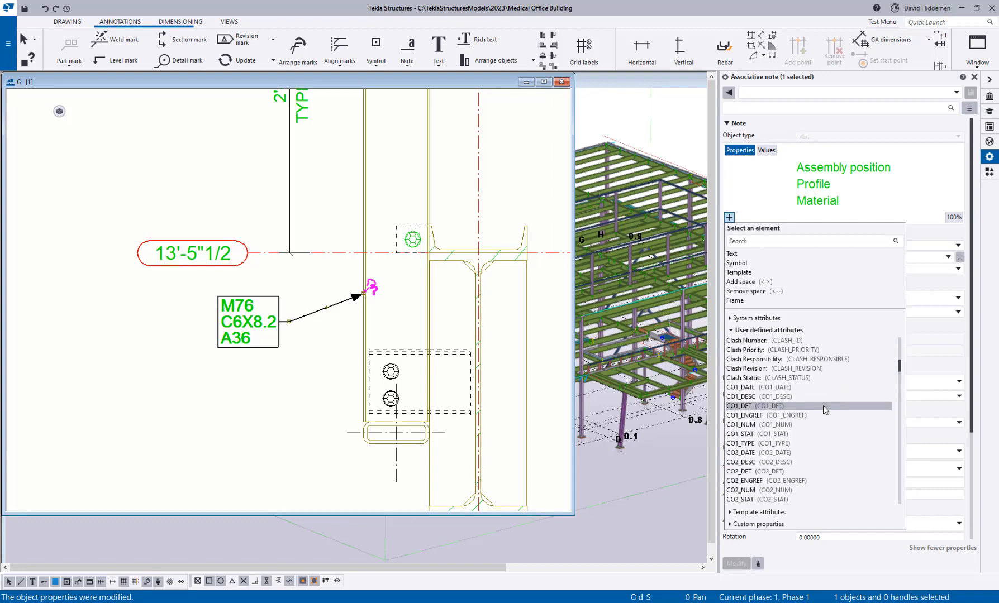
pyautogui.scroll(-2, 823, 406)
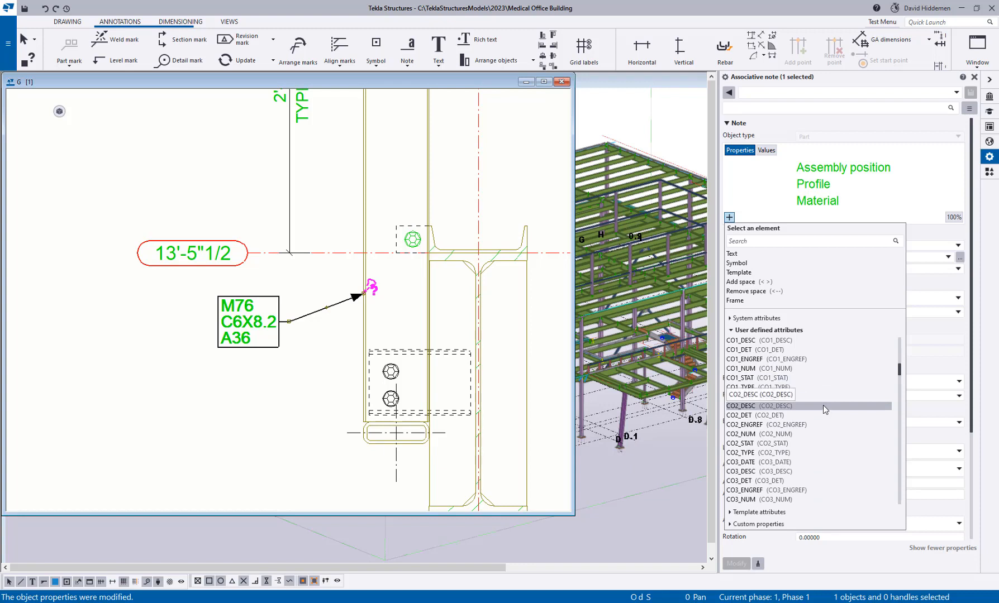
pyautogui.click(731, 330)
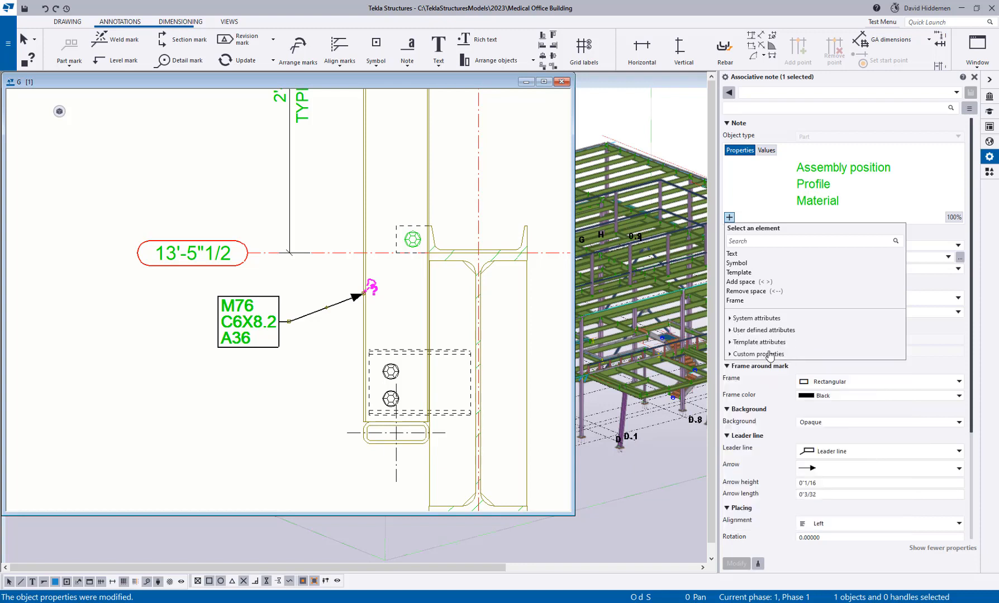
pyautogui.click(734, 343)
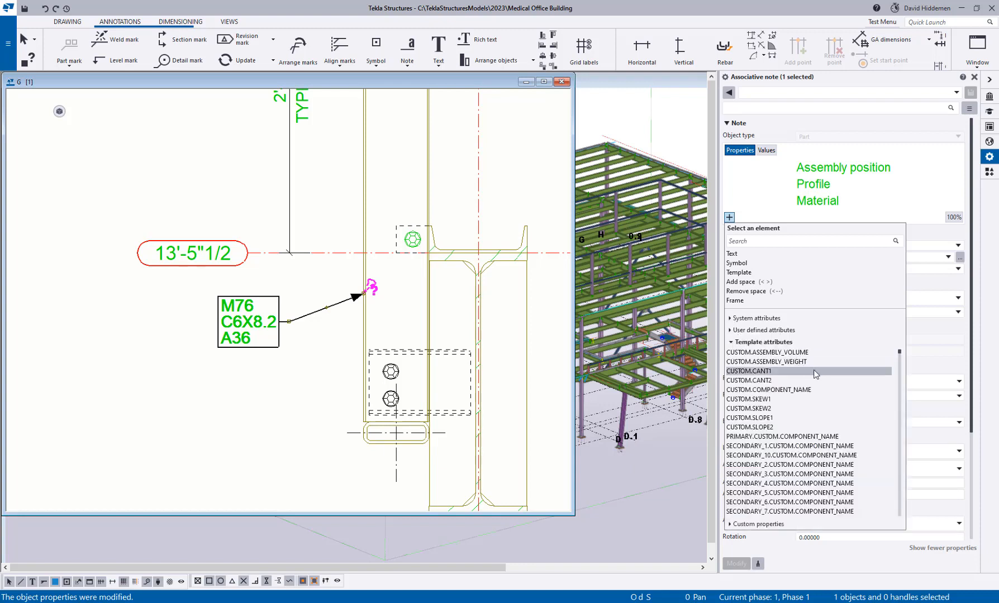
pyautogui.scroll(-3, 820, 419)
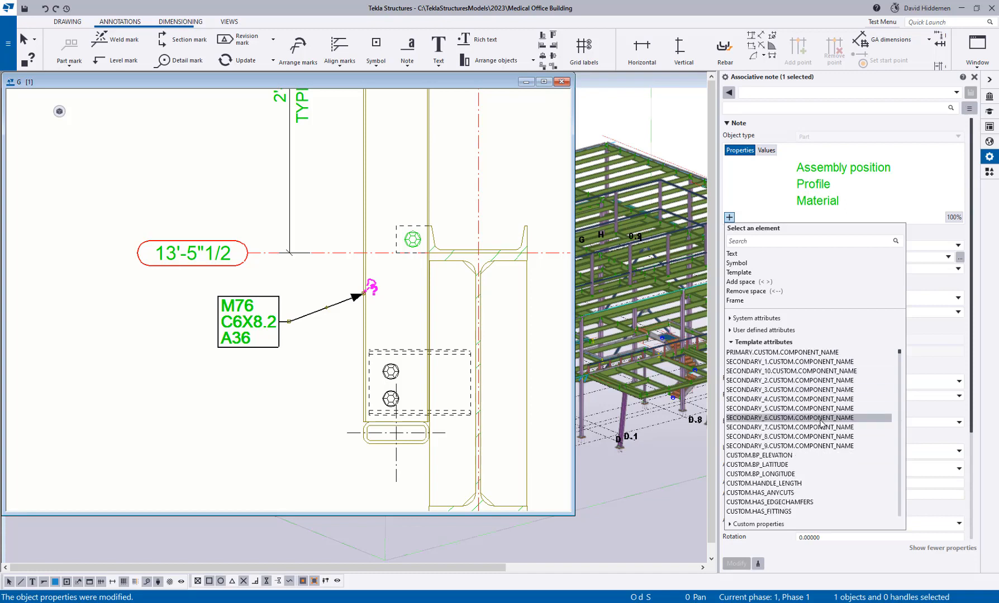
pyautogui.scroll(-6, 820, 420)
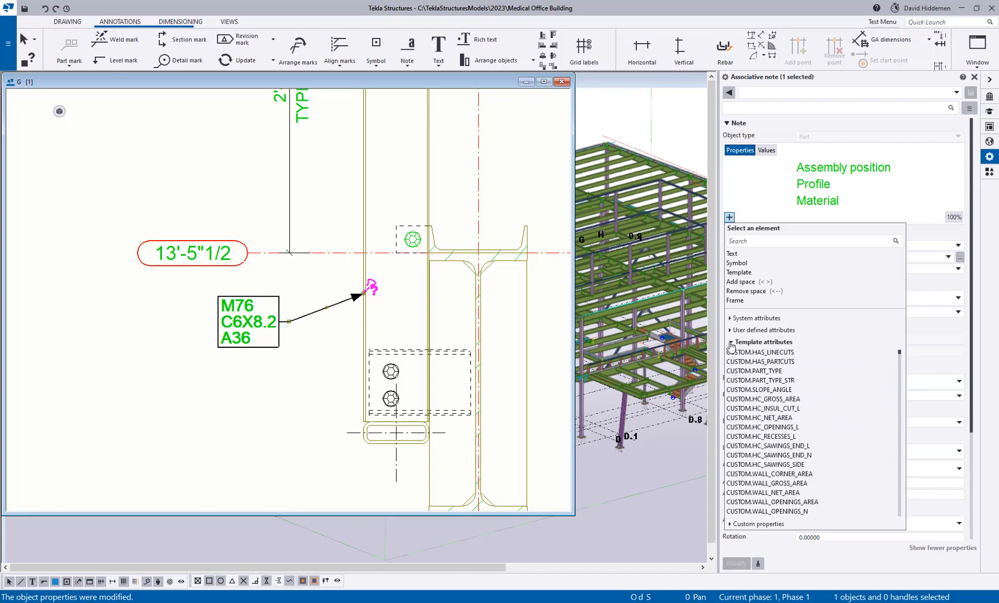
pyautogui.click(731, 344)
# Step: Examine the custom properties and system attributes available for the note, and preview its content as values
pyautogui.click(730, 354)
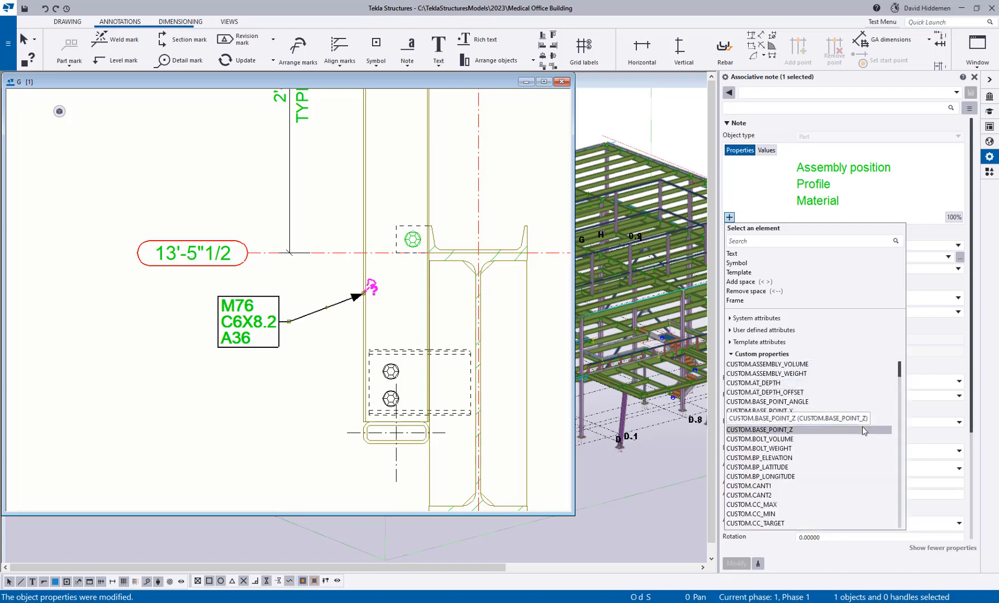
pyautogui.scroll(-6, 862, 429)
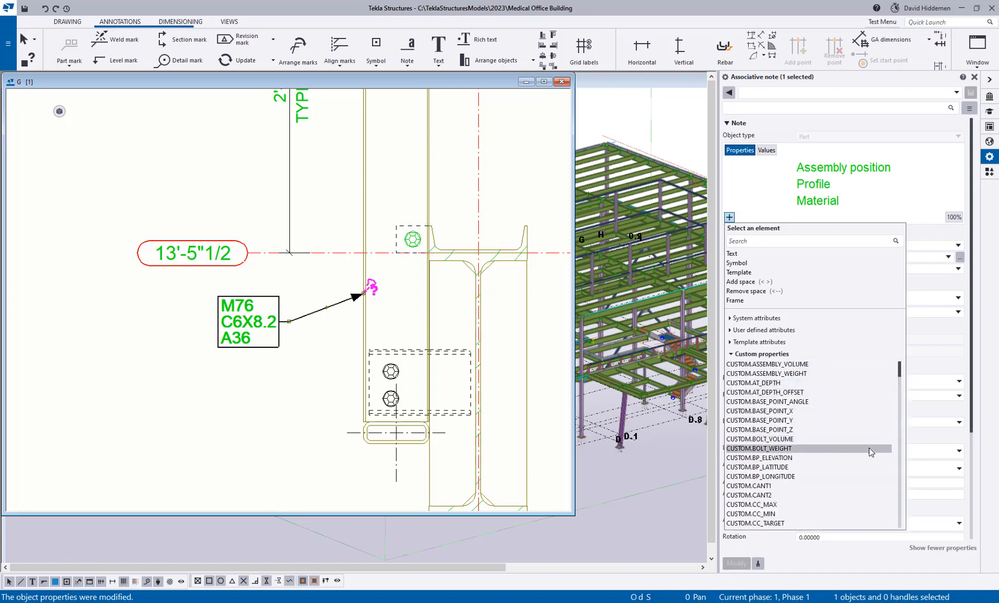
pyautogui.scroll(-6, 865, 447)
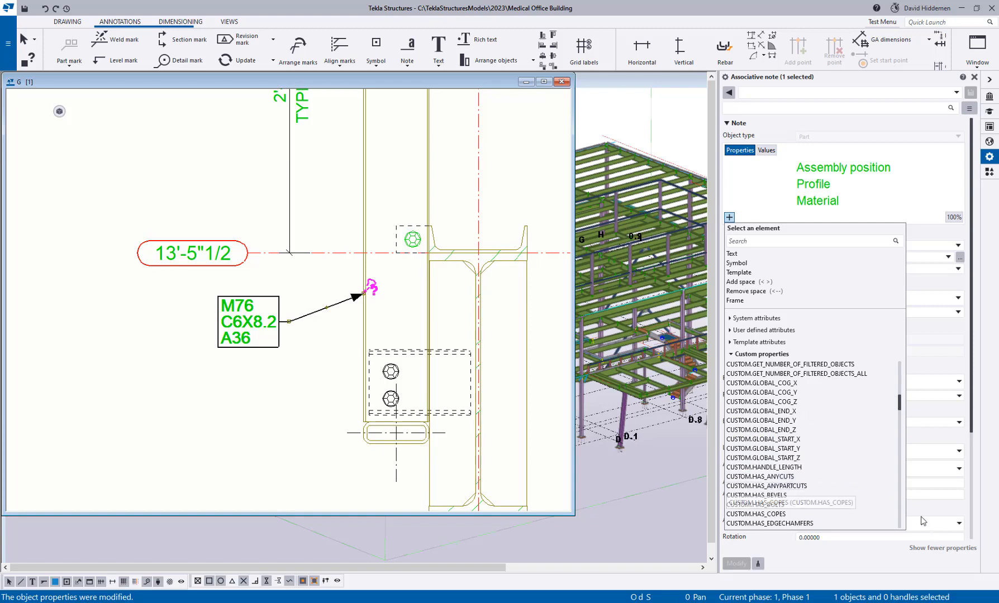
pyautogui.click(731, 355)
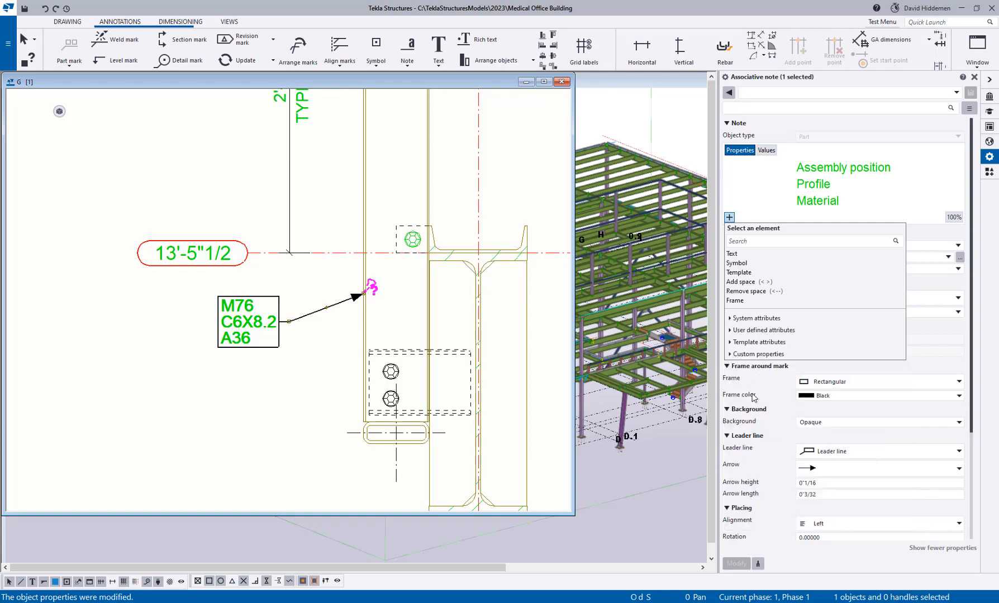
pyautogui.click(730, 318)
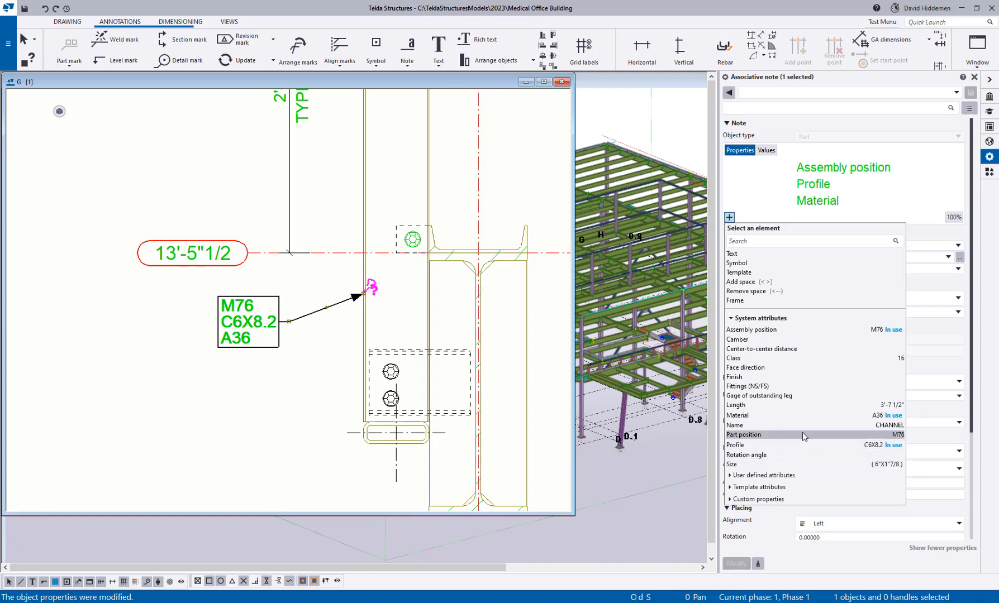
pyautogui.click(911, 191)
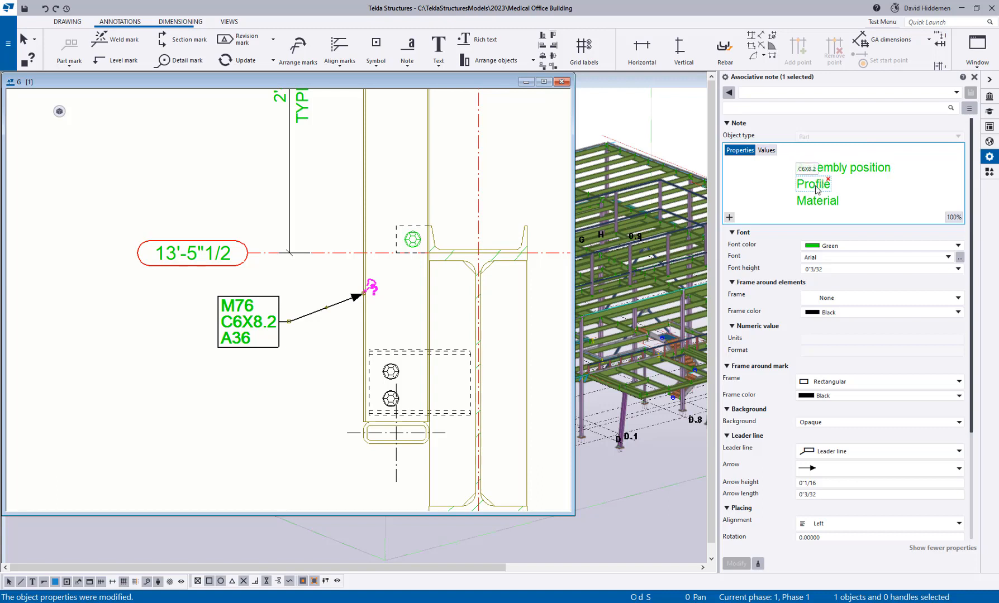
pyautogui.click(766, 152)
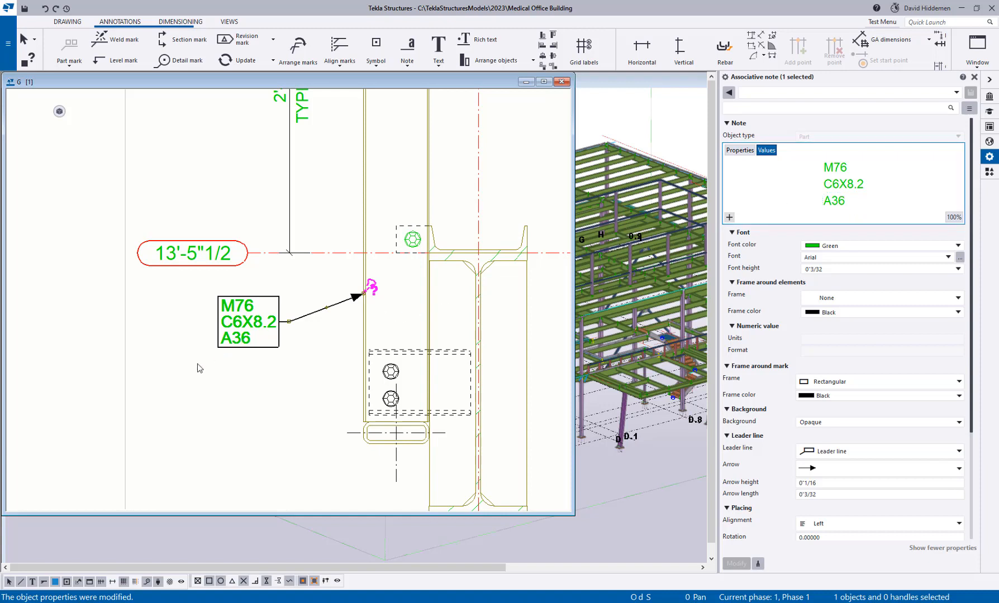
# Step: Add the Part position element to the note on the same line as the material and apply the change
pyautogui.click(730, 218)
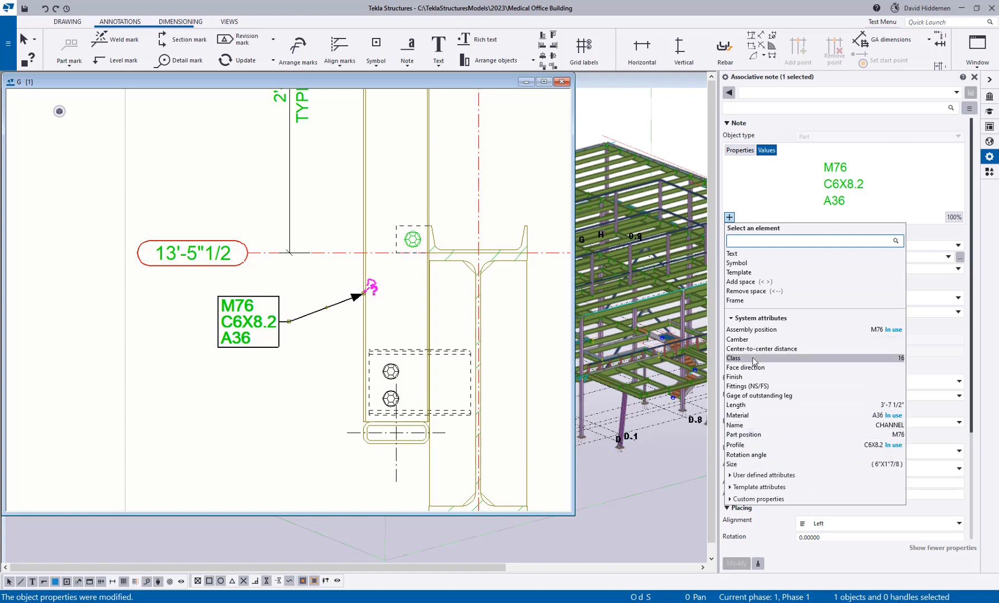
pyautogui.click(752, 439)
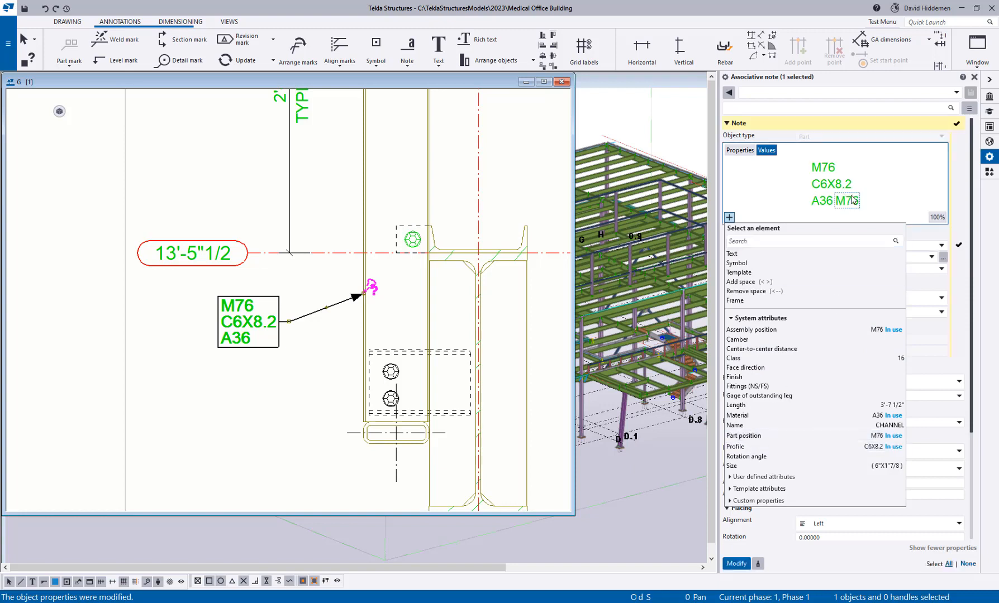
pyautogui.moveTo(850, 203); pyautogui.dragTo(836, 211)
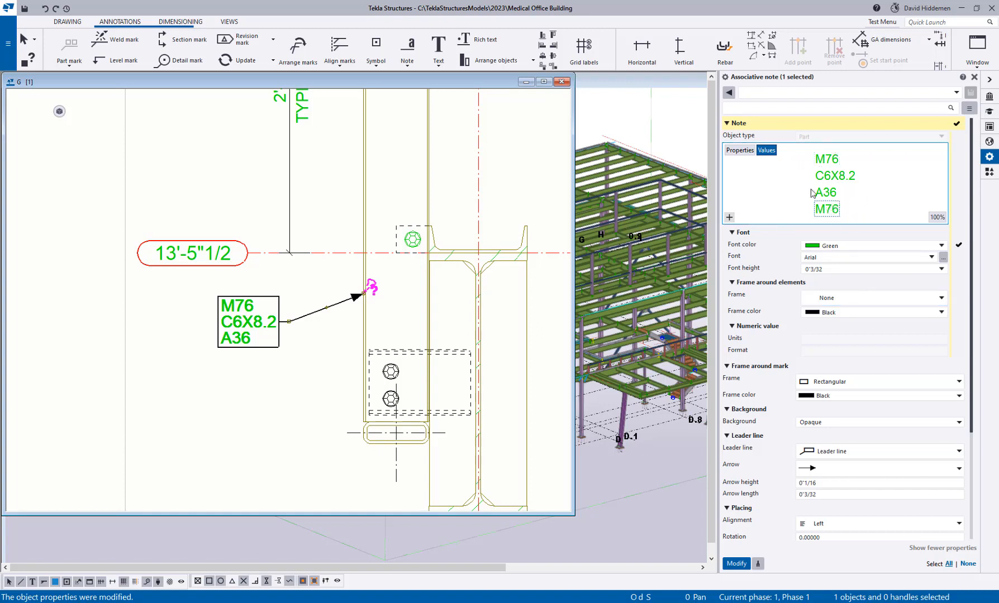
pyautogui.moveTo(828, 210); pyautogui.dragTo(849, 202)
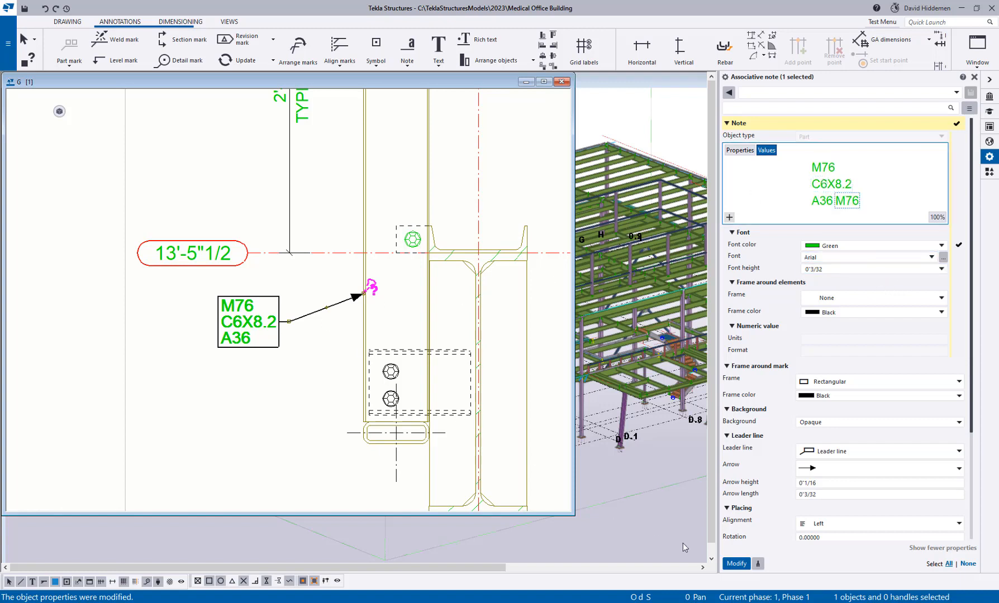
pyautogui.click(736, 563)
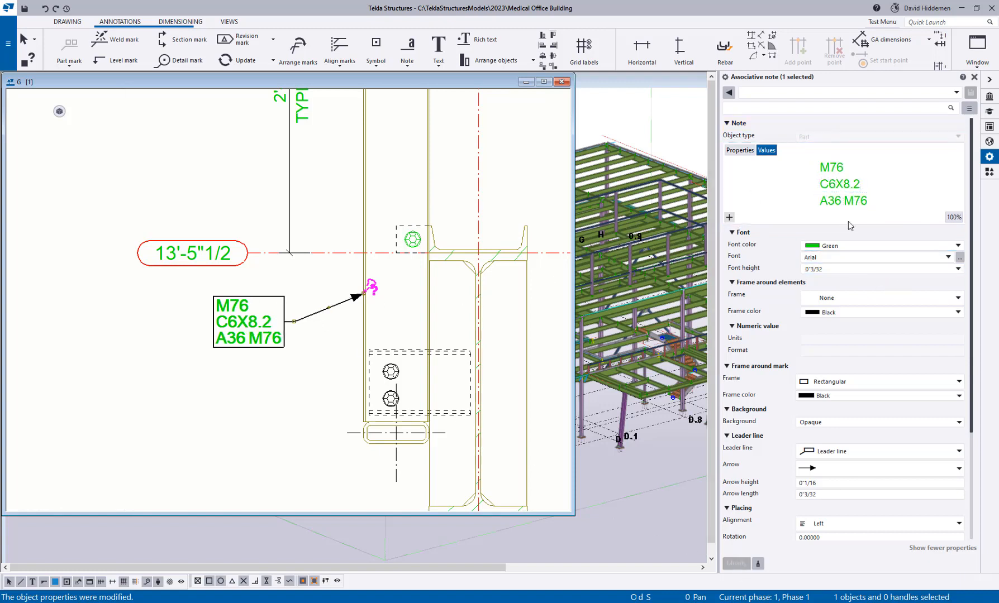
# Step: Remove the Part position element from the note's last line, apply the change and deselect the note
pyautogui.click(865, 197)
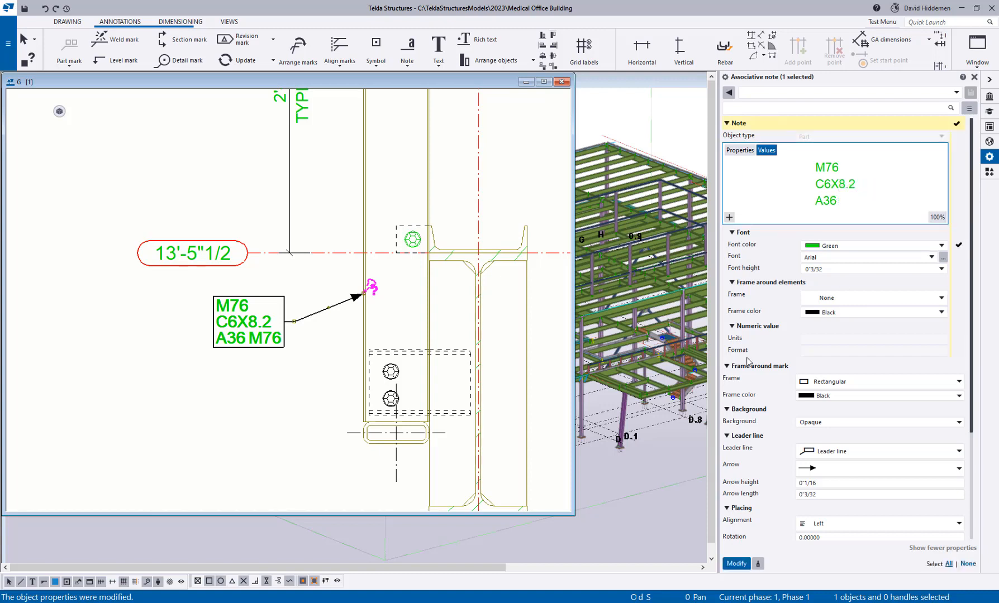
pyautogui.click(737, 563)
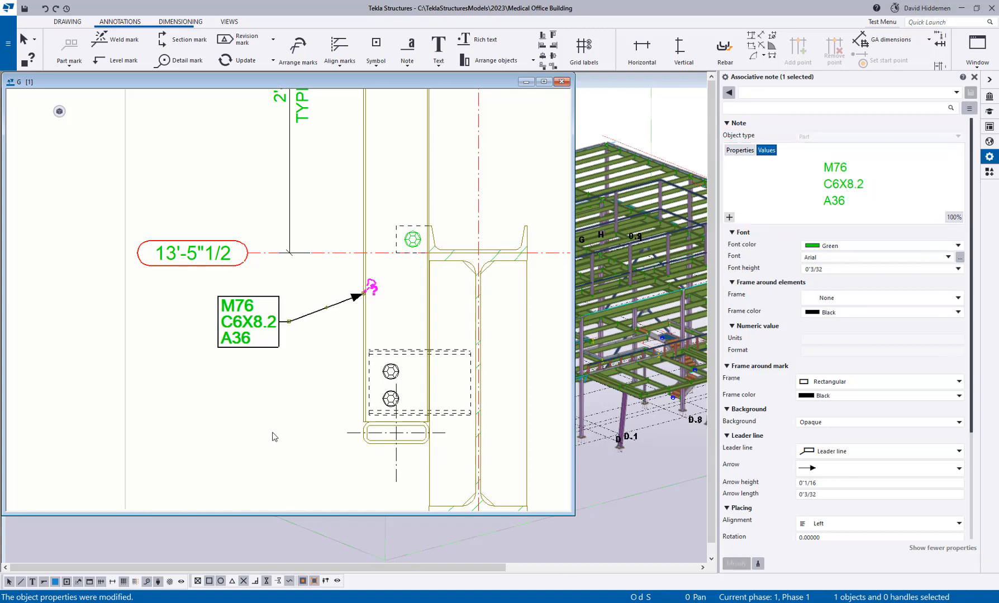
pyautogui.click(297, 439)
pyautogui.scroll(-5, 395, 329)
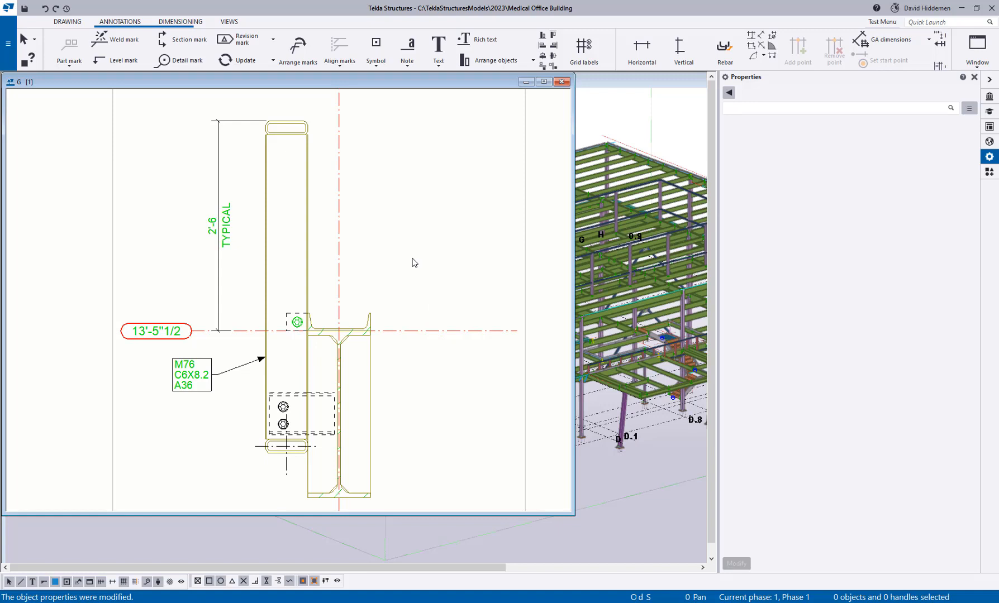
pyautogui.click(189, 382)
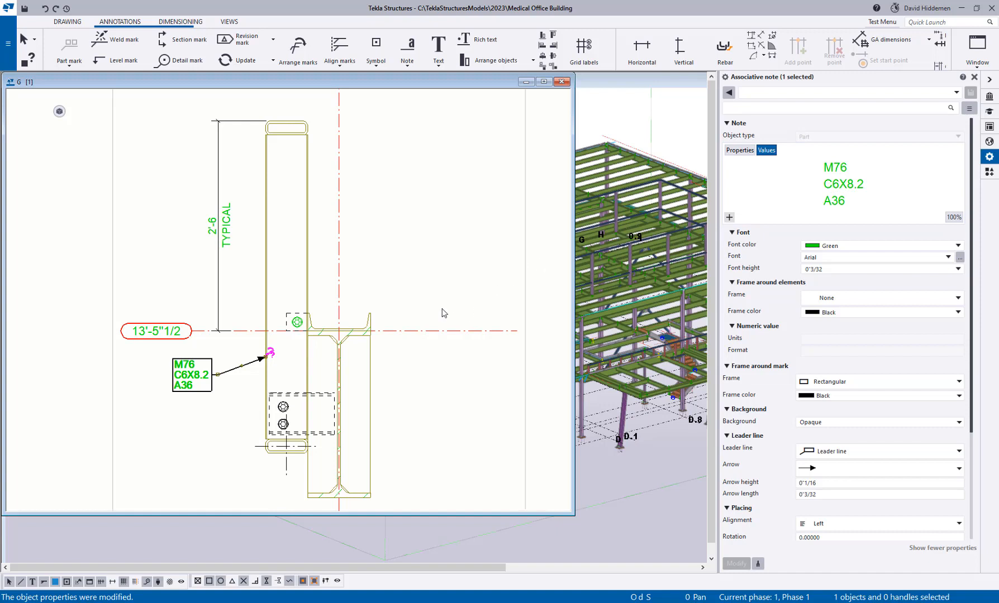
pyautogui.click(410, 266)
# Step: Add a part mark to the vertical channel in section B-B
pyautogui.click(307, 246)
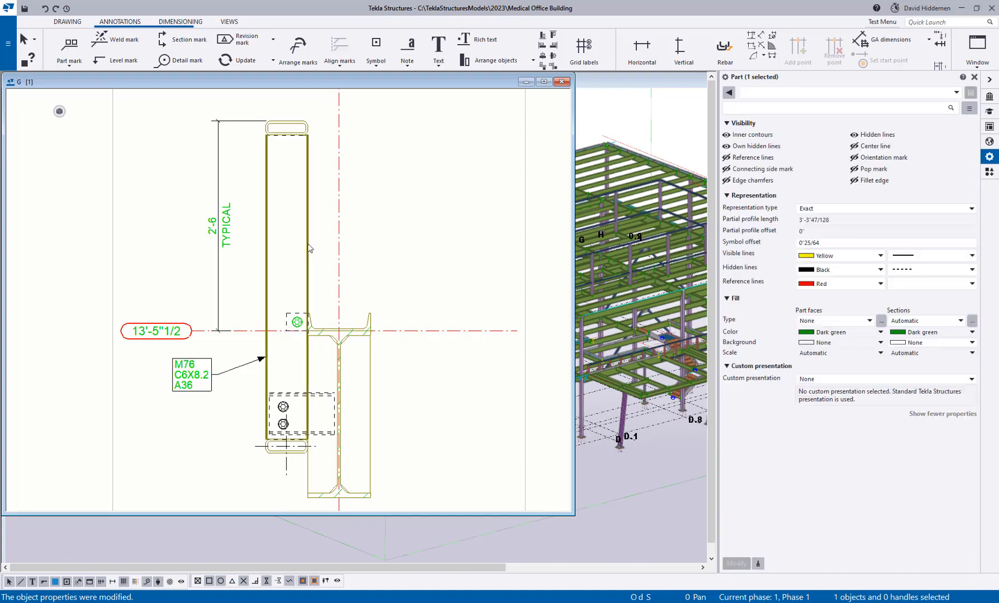
pyautogui.rightClick(306, 243)
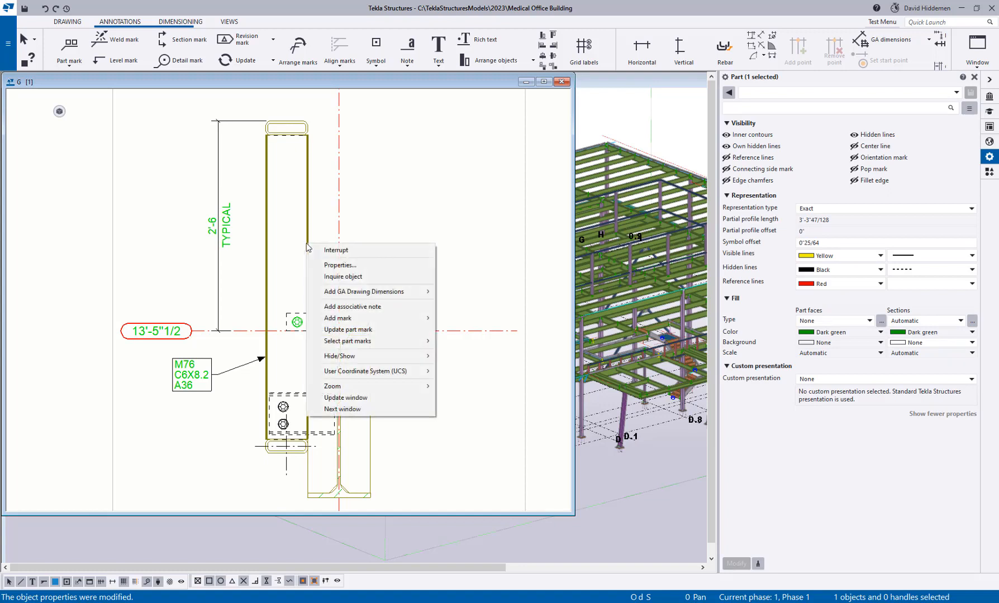
pyautogui.moveTo(397, 339)
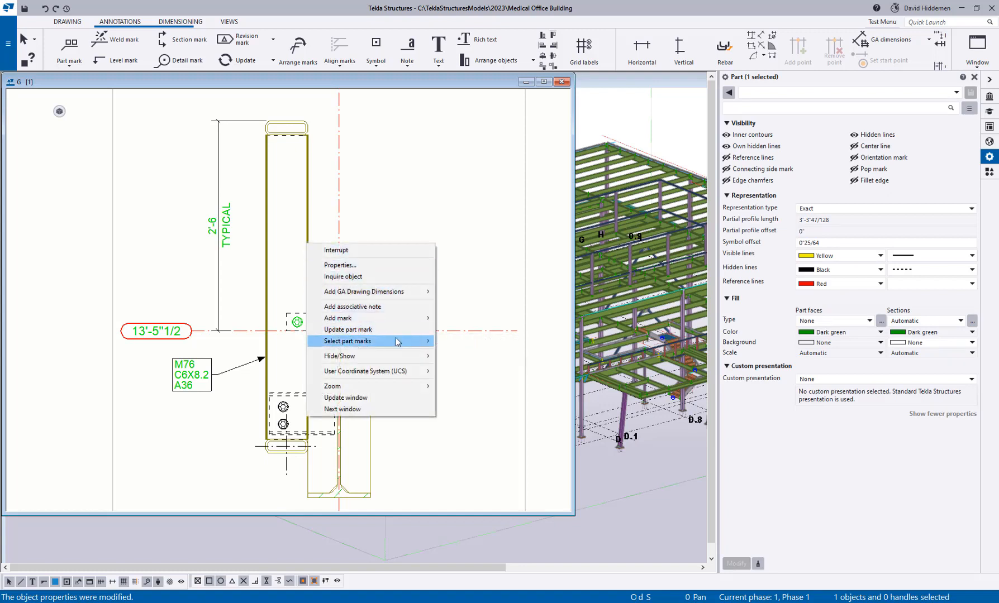
pyautogui.moveTo(414, 320)
pyautogui.click(460, 325)
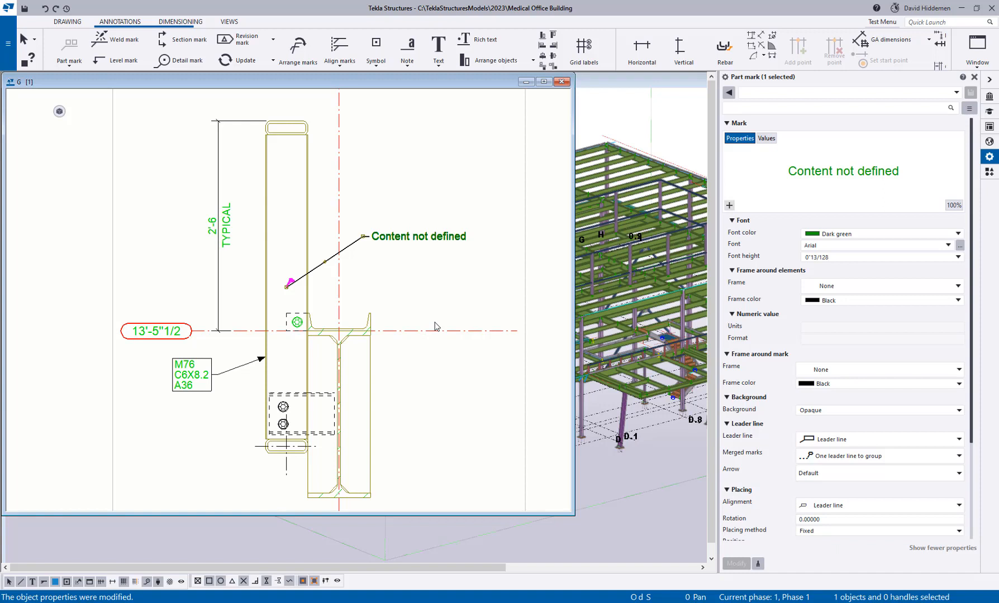
# Step: Add the Assembly position system attribute to the content of the channel's new part mark
pyautogui.click(728, 206)
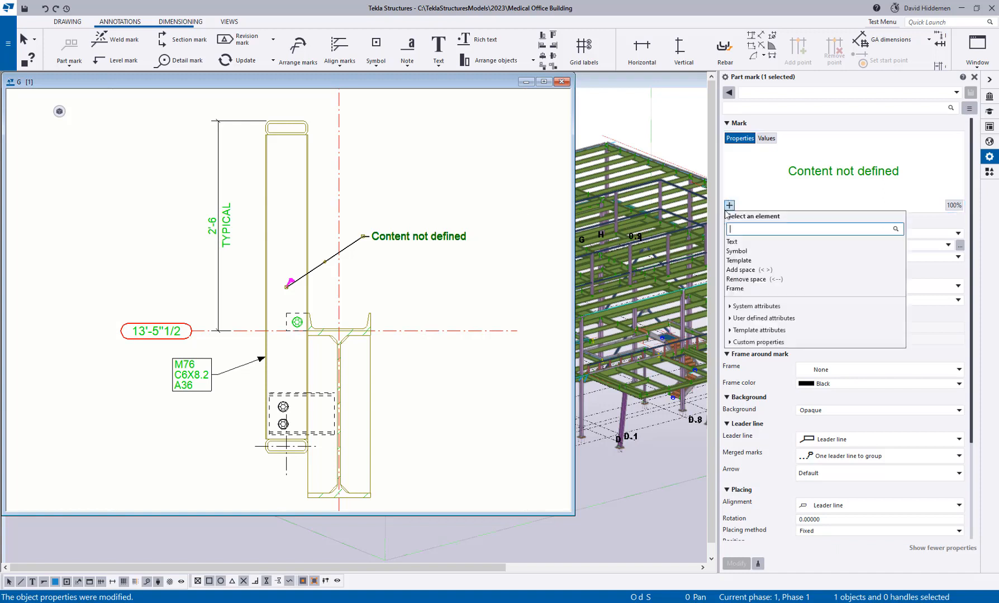
pyautogui.click(730, 307)
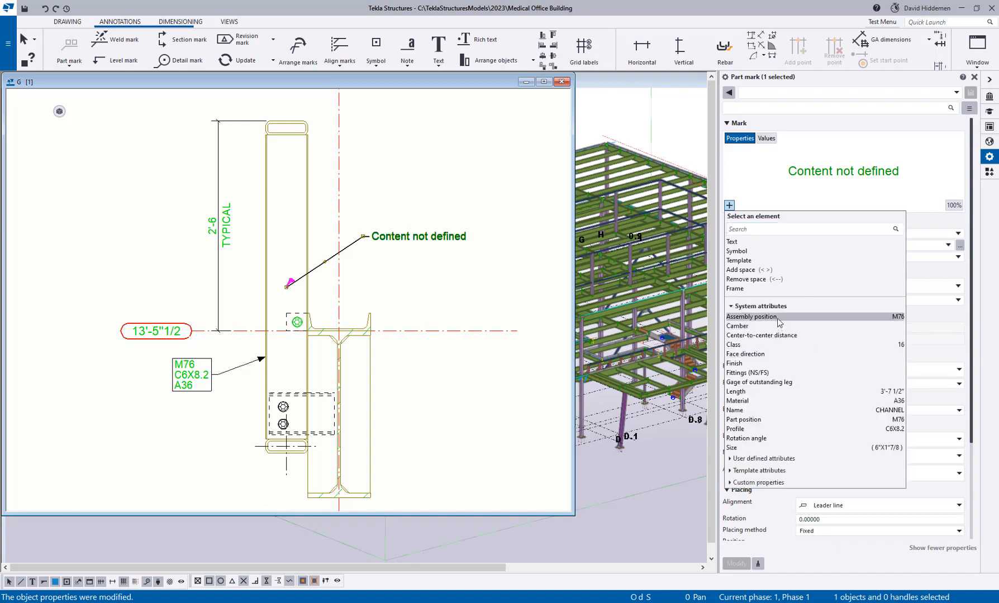
pyautogui.doubleClick(822, 317)
pyautogui.click(856, 180)
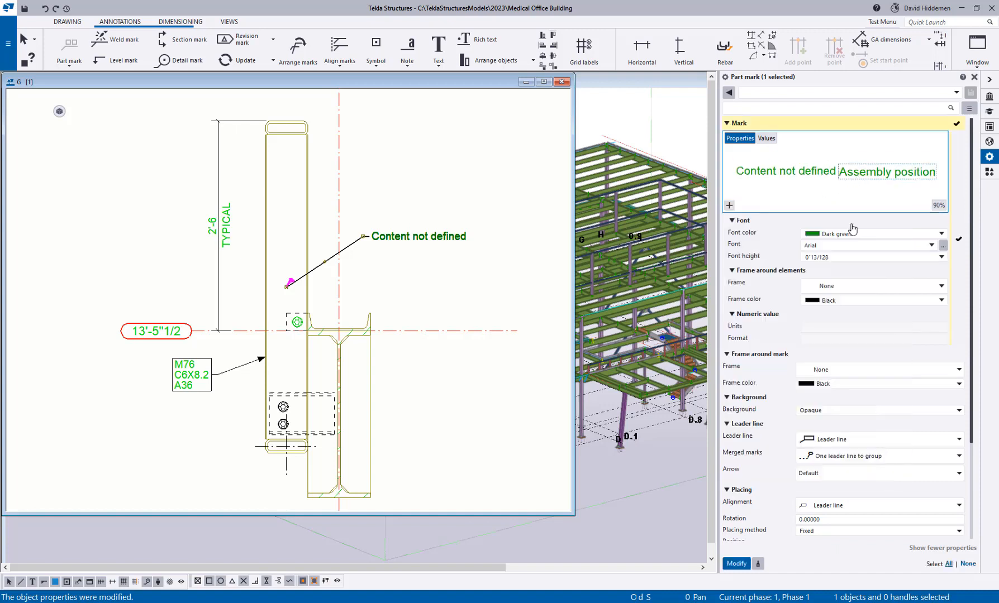
# Step: Add the Length attribute on a line below Assembly position in the part mark and remove the "Content not defined" element
pyautogui.click(729, 206)
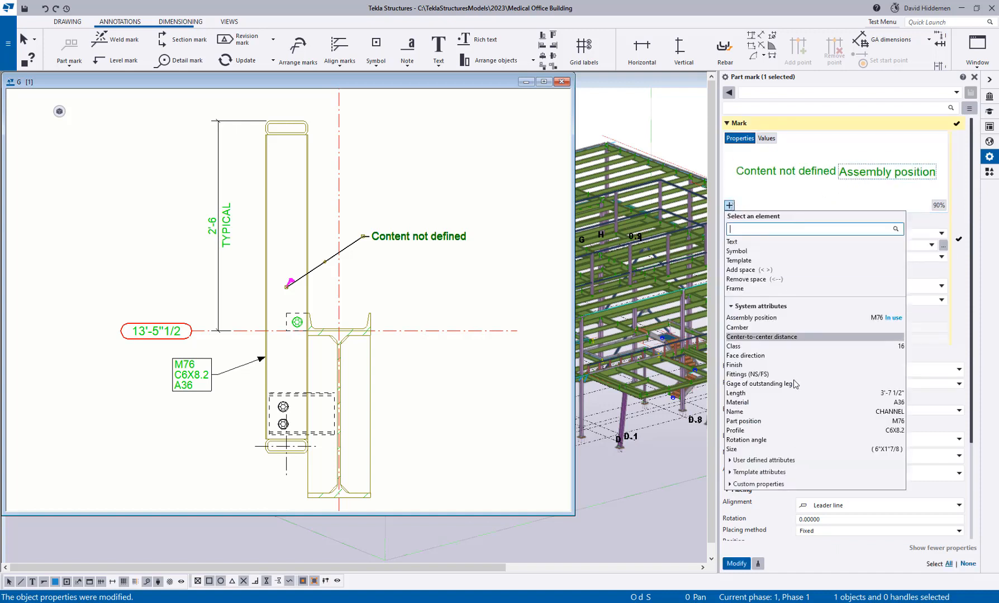
pyautogui.doubleClick(758, 400)
pyautogui.moveTo(916, 172); pyautogui.dragTo(826, 184)
pyautogui.click(832, 165)
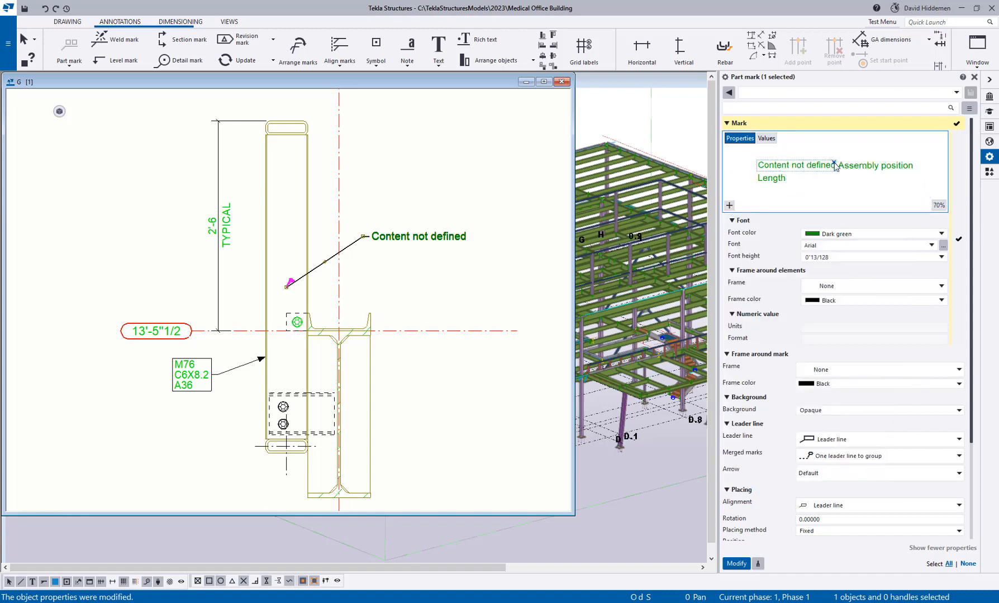
pyautogui.press('Delete')
# Step: Add the Material attribute as the part mark's third line and apply the changes
pyautogui.click(729, 205)
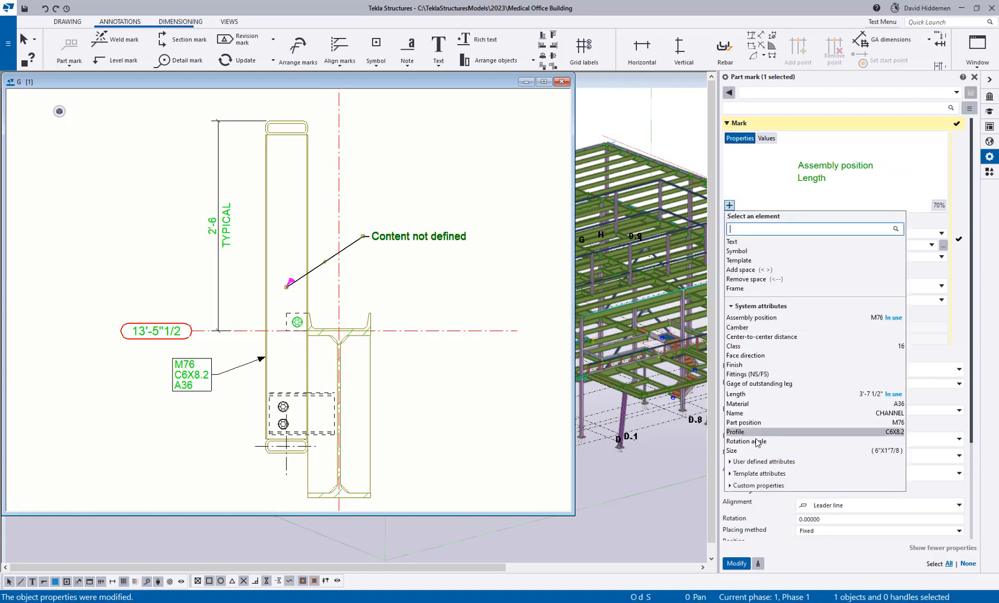
pyautogui.click(755, 403)
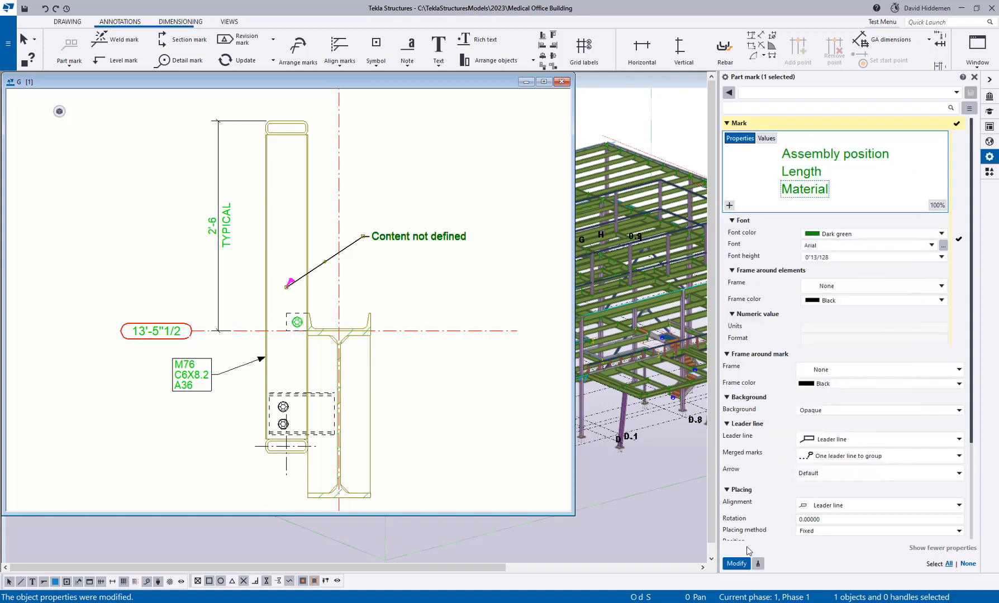
pyautogui.click(736, 564)
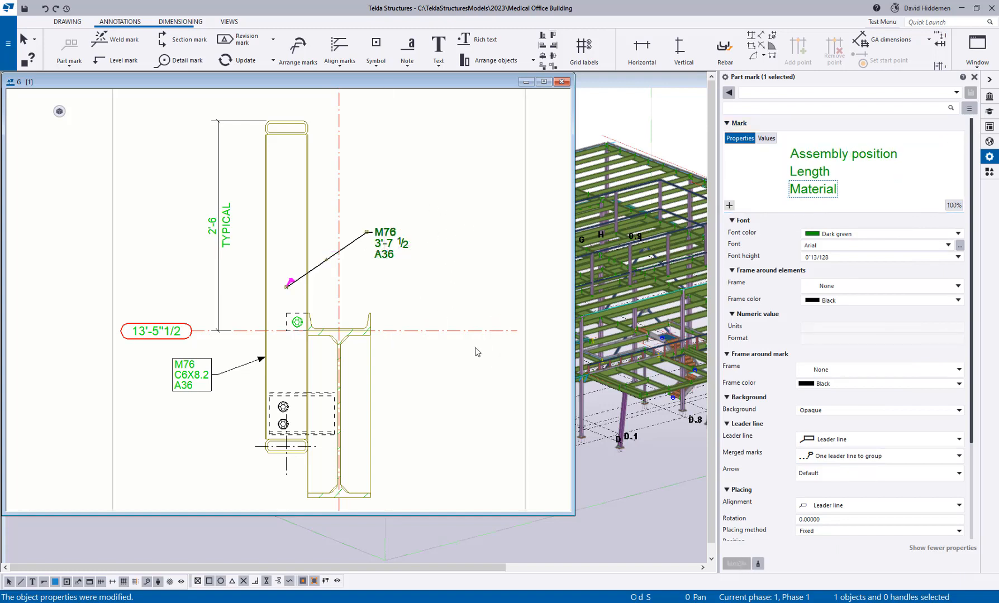
# Step: Compare the part mark's content preview as values and as properties, and inspect the mark beside the vertical dimension
pyautogui.click(766, 138)
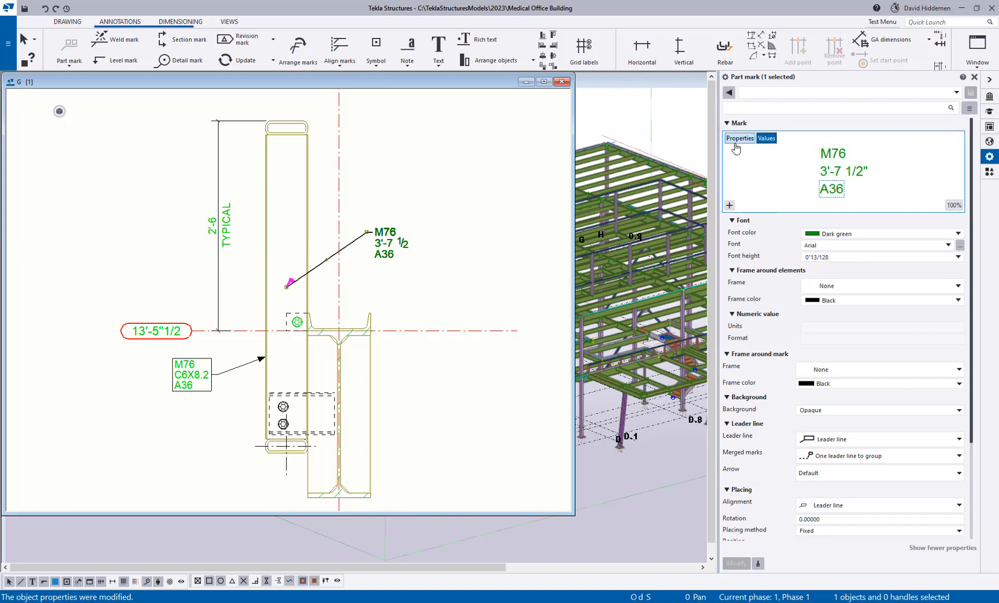
pyautogui.click(739, 140)
pyautogui.click(766, 138)
pyautogui.click(741, 138)
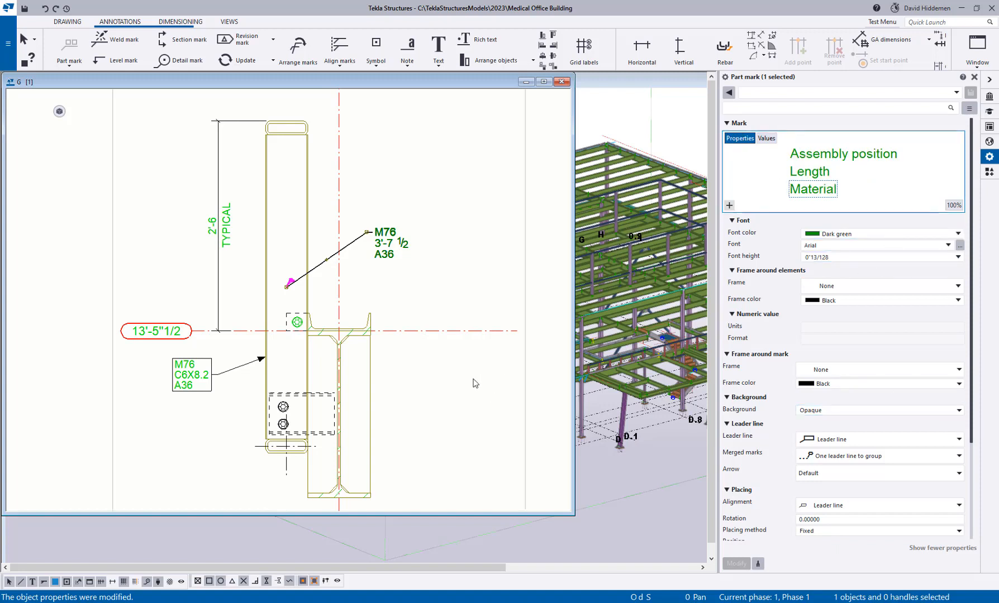
pyautogui.click(471, 218)
pyautogui.scroll(-2, 451, 285)
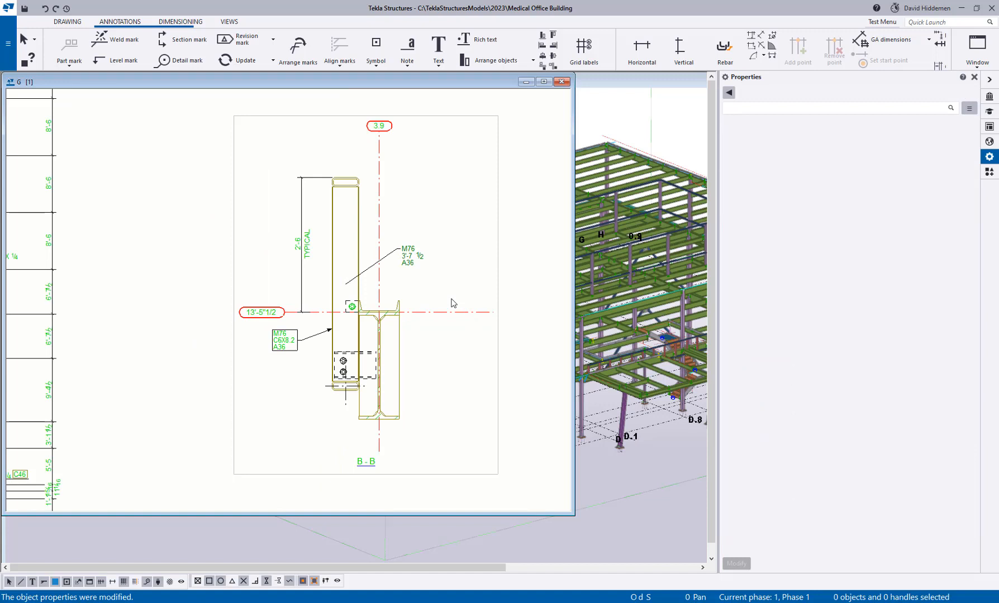
pyautogui.click(304, 256)
pyautogui.click(417, 255)
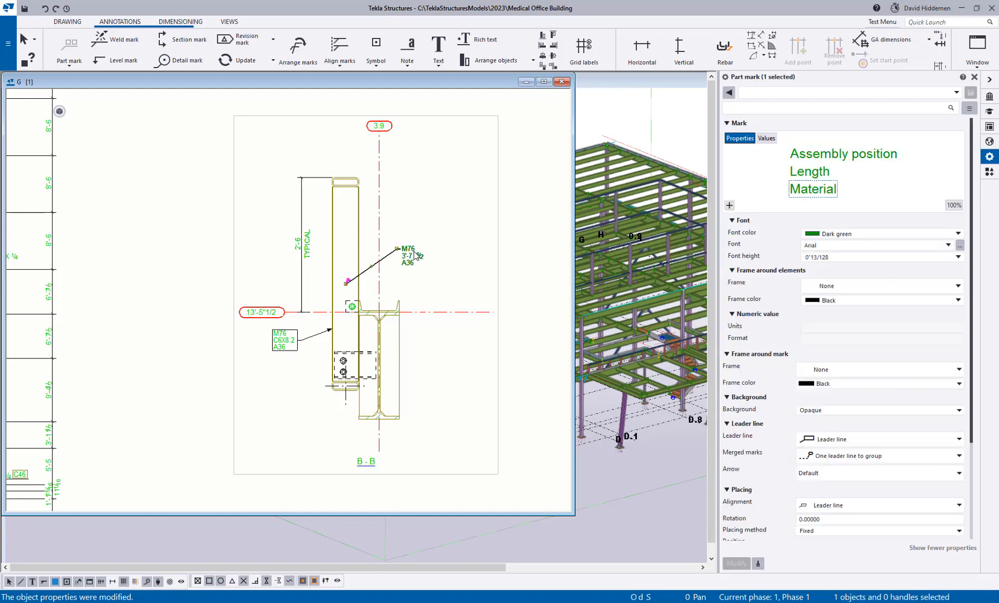
# Step: Hide the center line of the rectangular tube at the lower end of the channel in section B-B and apply the change
pyautogui.scroll(1, 349, 195)
pyautogui.scroll(1, 333, 368)
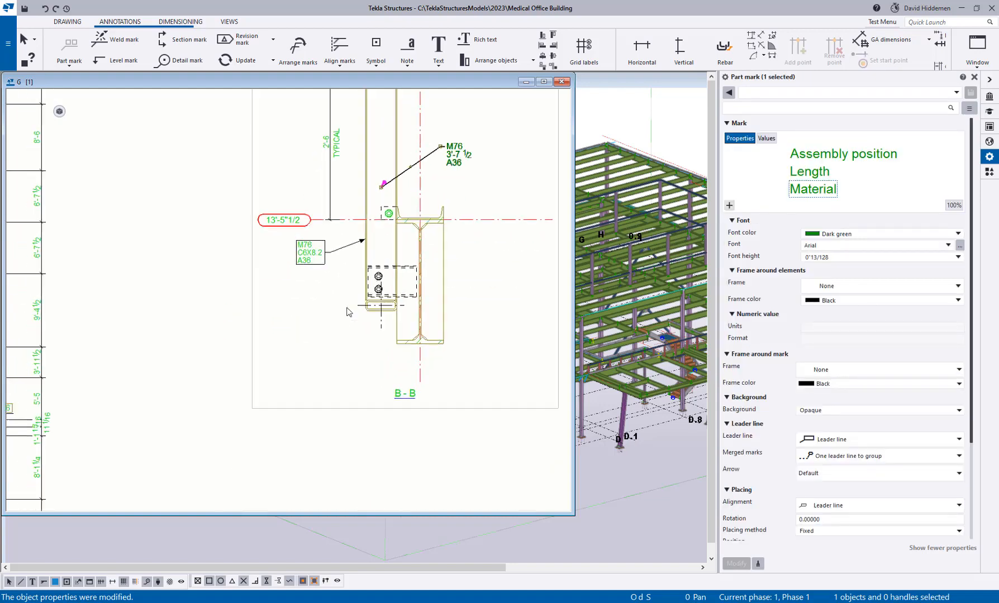
pyautogui.scroll(2, 347, 312)
pyautogui.click(398, 285)
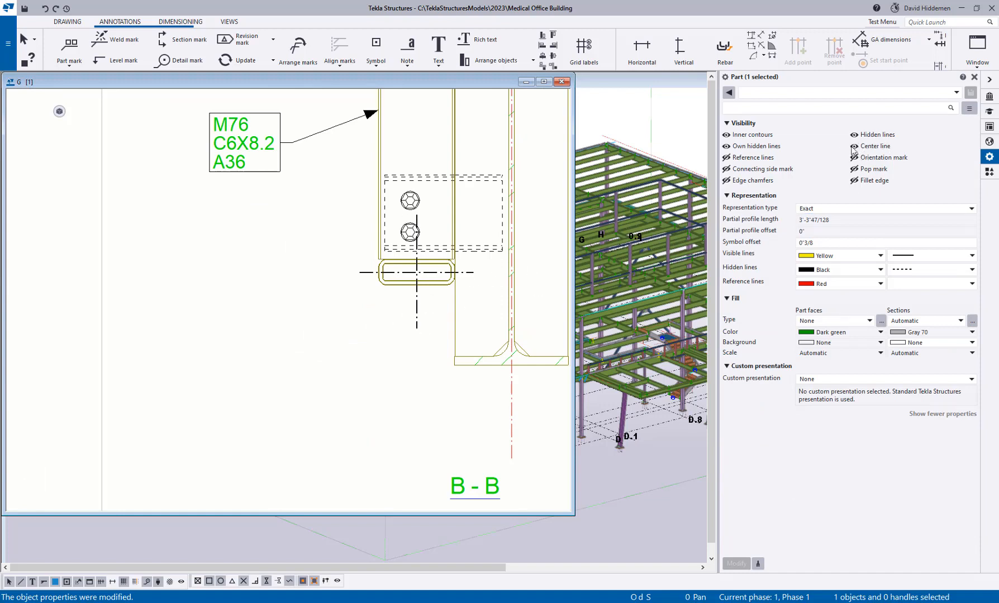
pyautogui.click(853, 147)
pyautogui.click(734, 563)
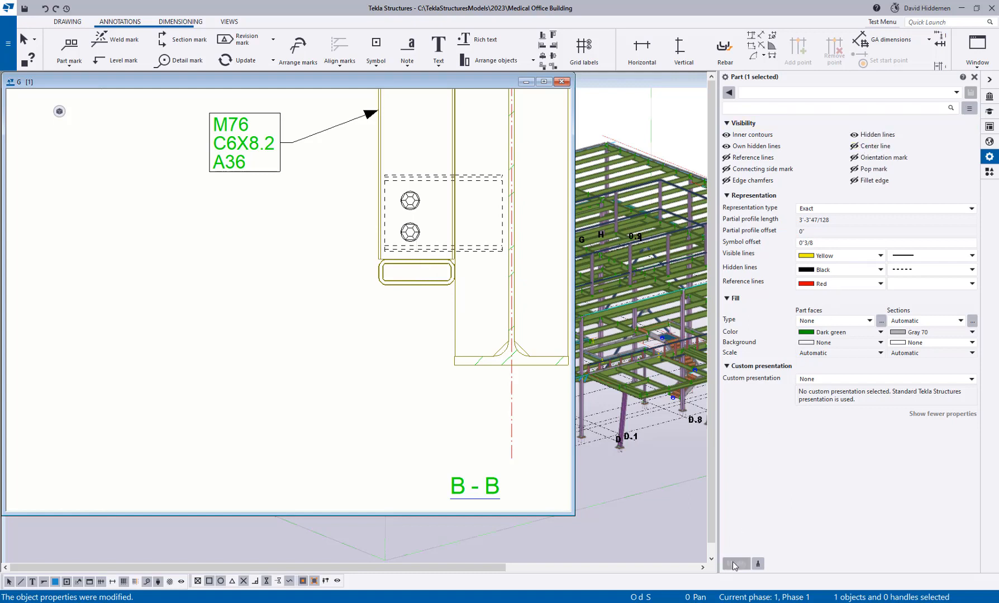
pyautogui.scroll(-3, 305, 403)
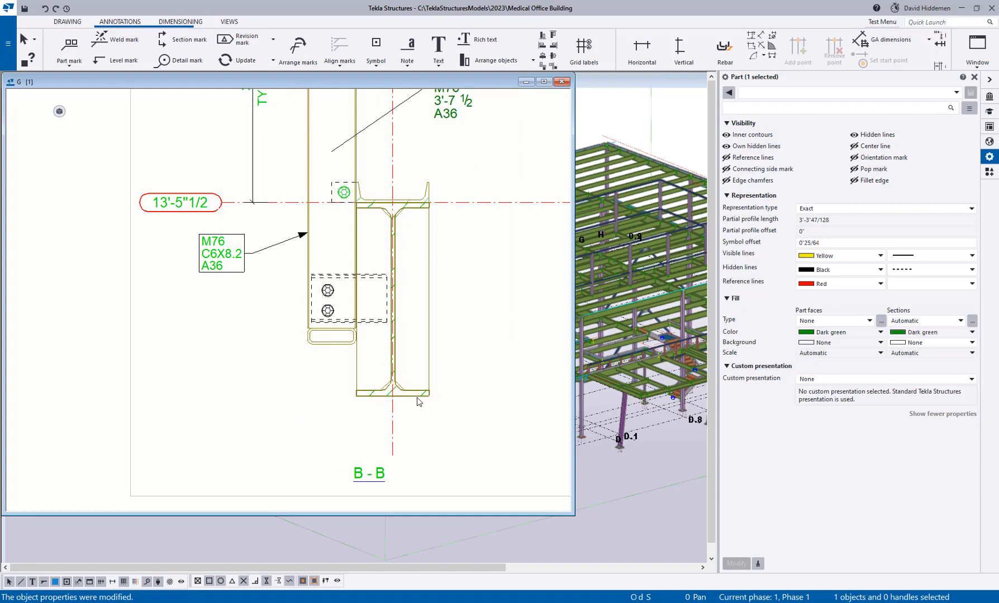
pyautogui.scroll(-2, 422, 402)
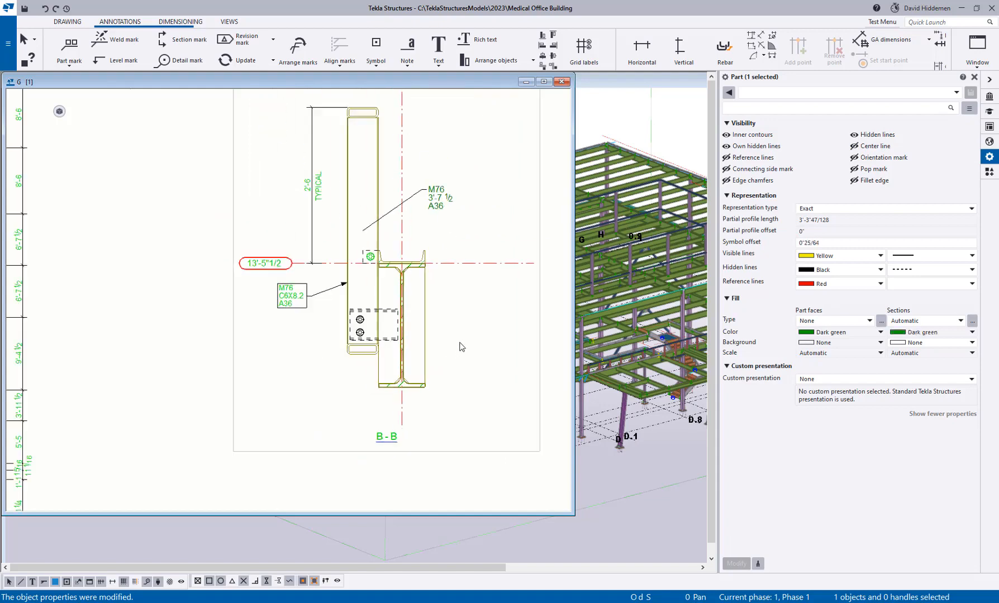
pyautogui.click(389, 347)
pyautogui.click(390, 341)
pyautogui.scroll(-2, 440, 300)
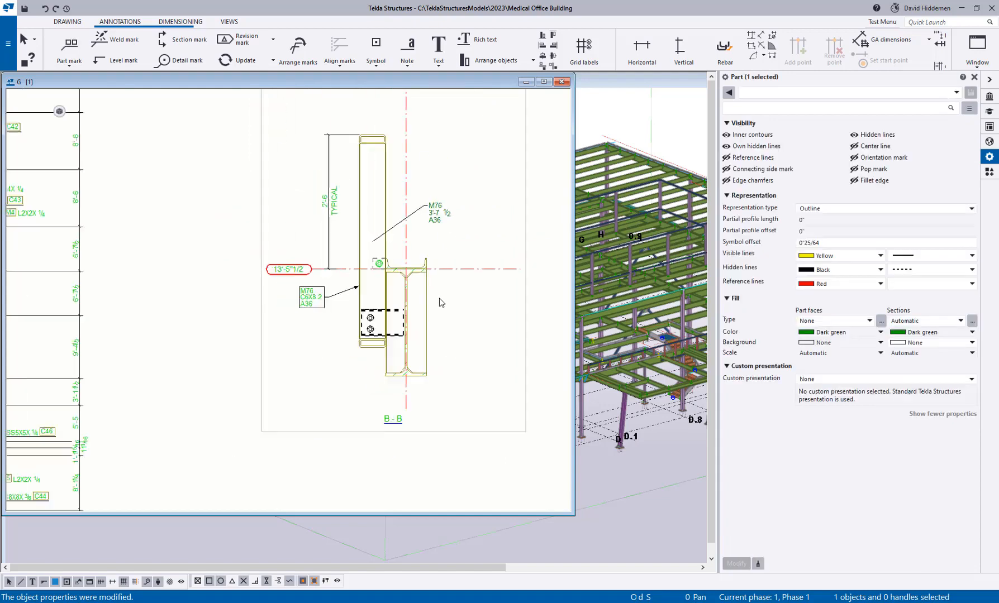
# Step: Set the fill type of the slab polygon in section A-A to CONC
pyautogui.moveTo(479, 207); pyautogui.dragTo(454, 348, button='middle')
pyautogui.moveTo(442, 184); pyautogui.dragTo(426, 416, button='middle')
pyautogui.scroll(2, 401, 284)
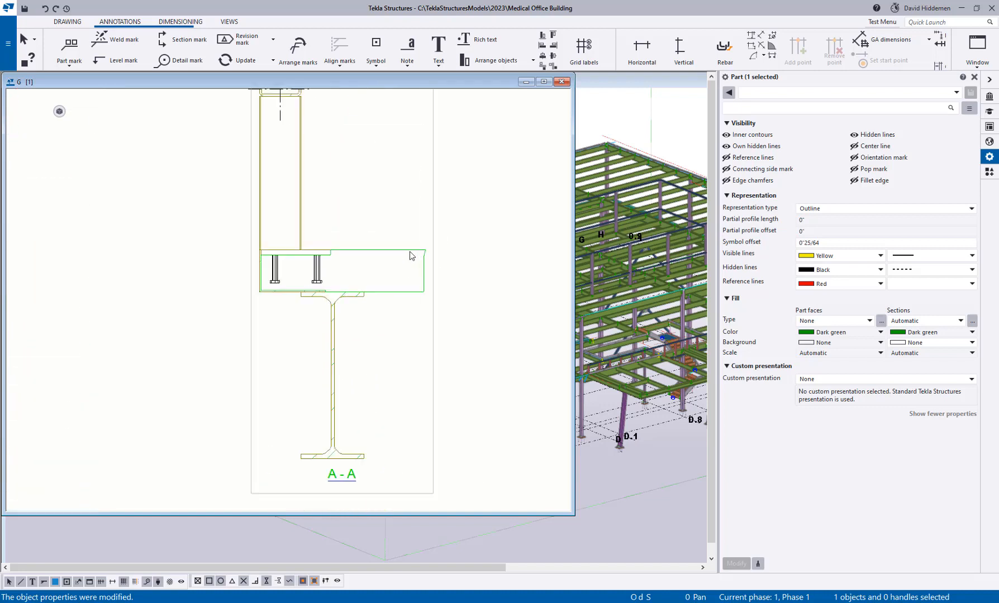
pyautogui.click(410, 251)
pyautogui.click(391, 353)
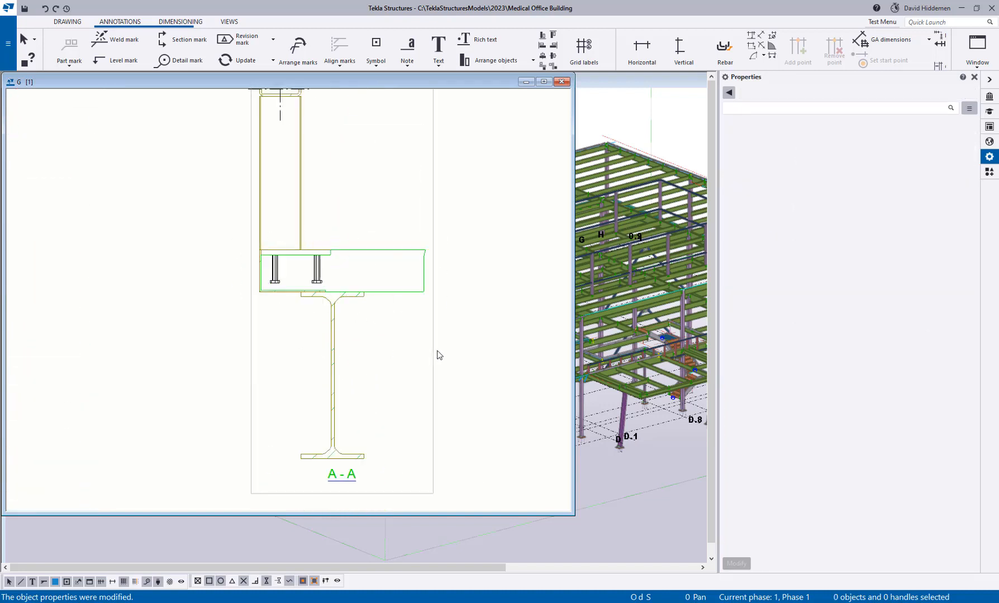
pyautogui.click(403, 292)
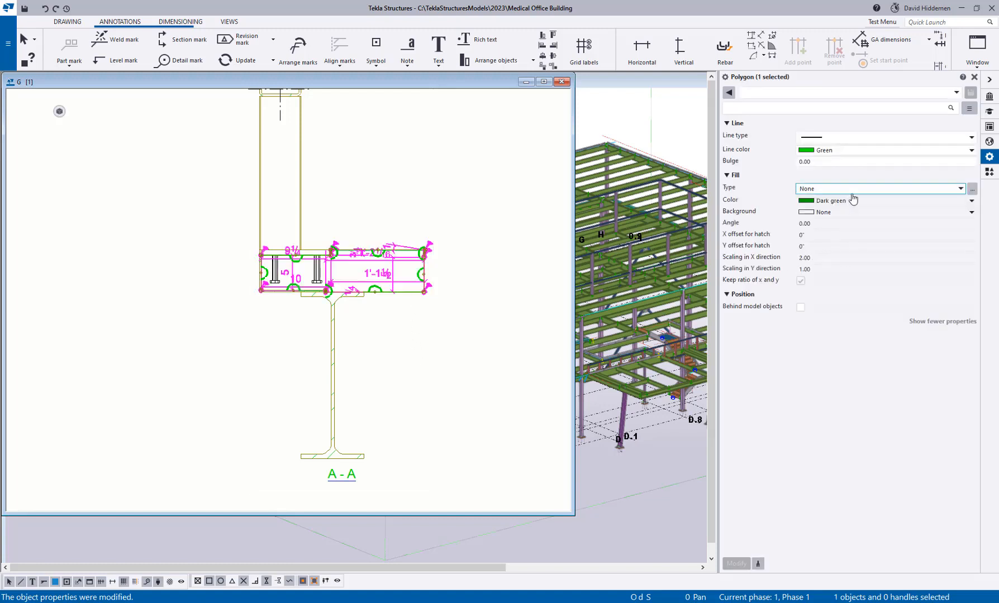
pyautogui.click(851, 189)
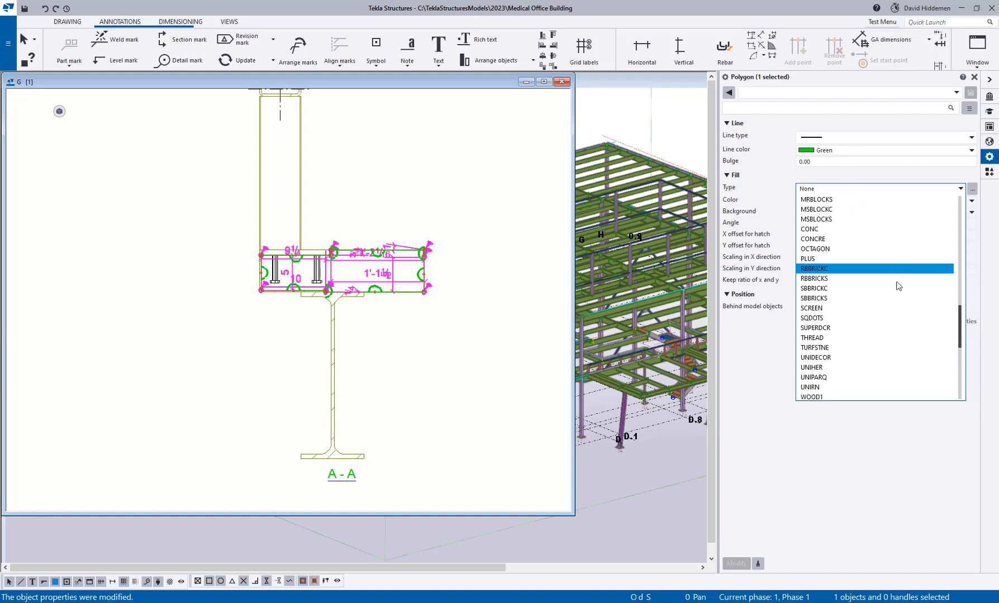
pyautogui.scroll(-2, 900, 302)
pyautogui.scroll(3, 900, 298)
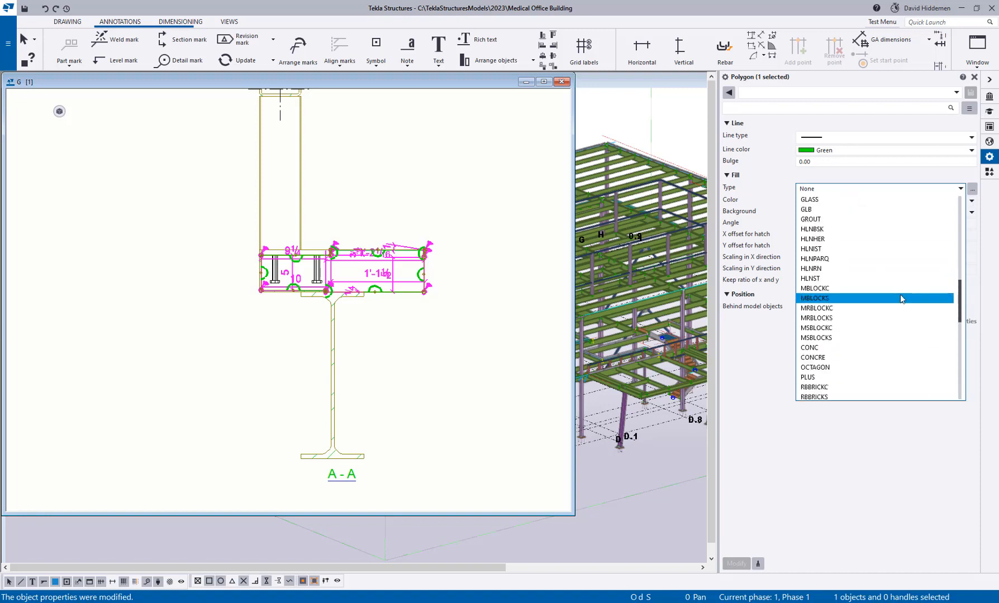
pyautogui.scroll(-3, 900, 298)
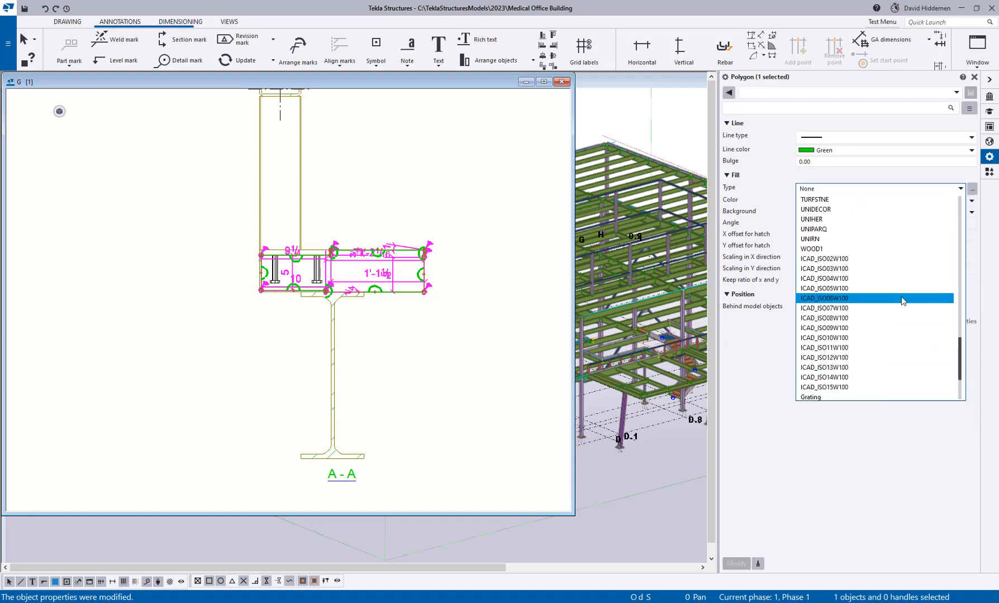
pyautogui.scroll(6, 899, 298)
pyautogui.click(852, 345)
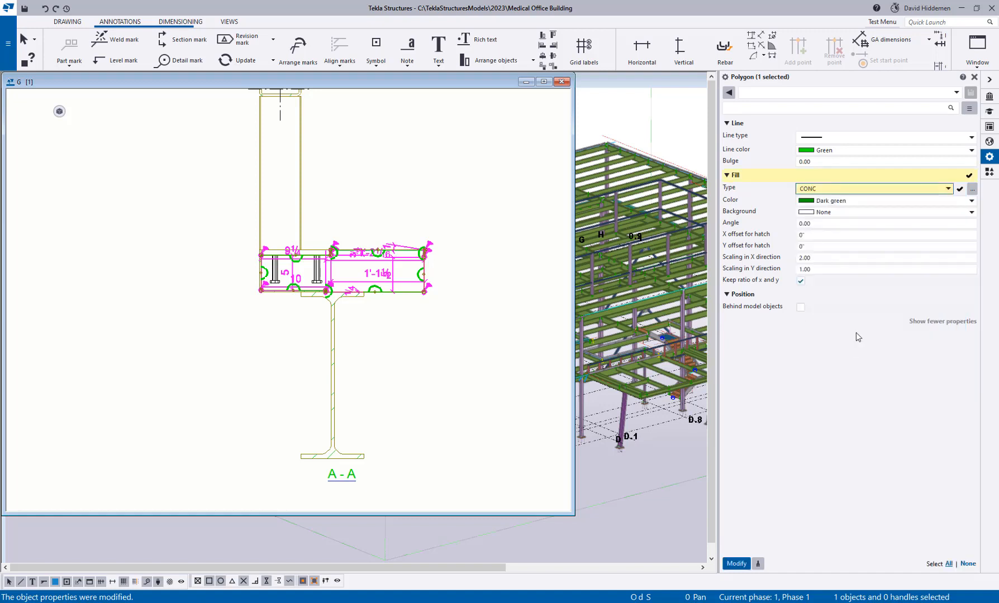
# Step: Stop keeping the x and y ratio for the slab's hatch, set both scalings to 0.5 and apply the fill
pyautogui.moveTo(820, 258); pyautogui.dragTo(724, 260)
pyautogui.write('.5')
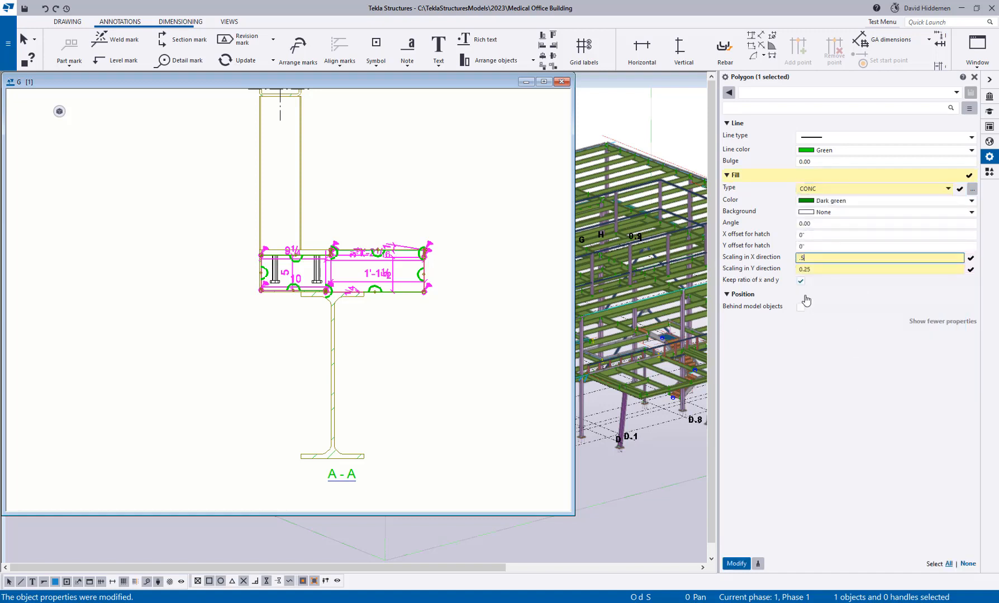
pyautogui.click(800, 281)
pyautogui.moveTo(818, 270); pyautogui.dragTo(756, 270)
pyautogui.write('.5')
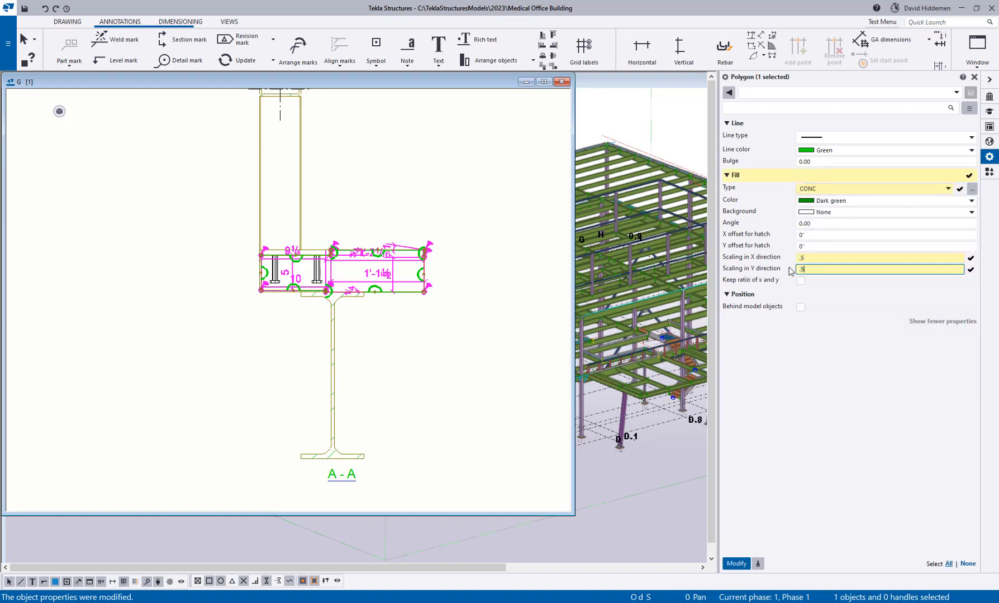
pyautogui.press('Return')
pyautogui.scroll(3, 398, 290)
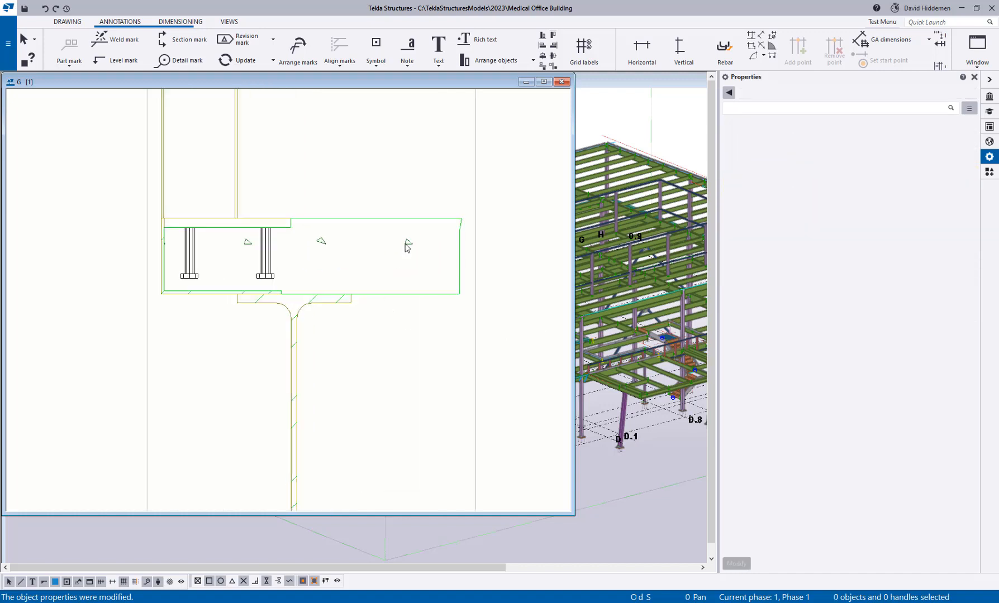
# Step: Set the slab hatch scaling to 0.2 in both X and Y, apply the change and deselect the polygon
pyautogui.click(825, 259)
pyautogui.moveTo(826, 258); pyautogui.dragTo(691, 253)
pyautogui.write('.2')
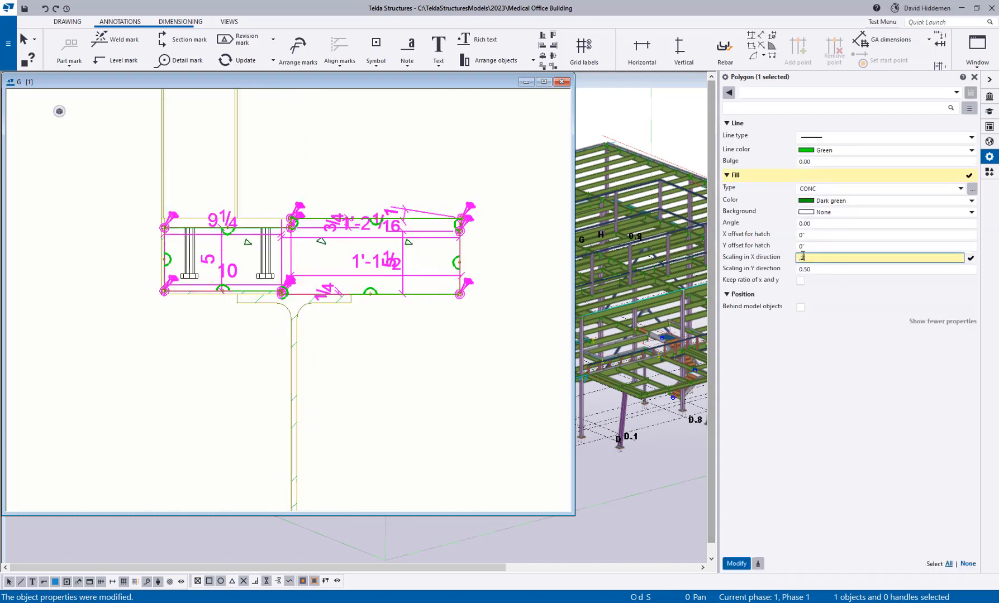
pyautogui.press('Tab')
pyautogui.write('.2')
pyautogui.press('Return')
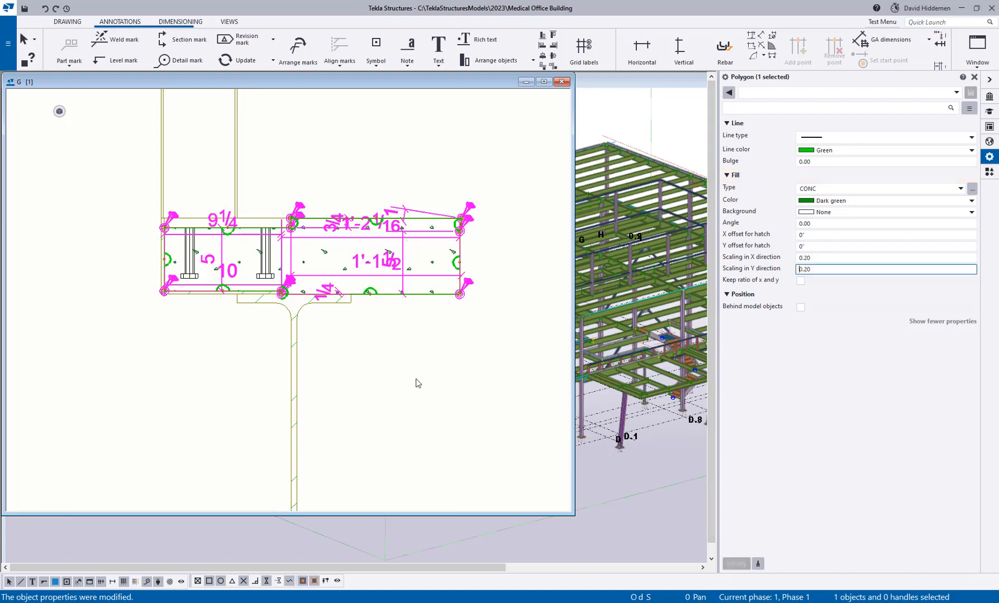
pyautogui.click(453, 355)
pyautogui.click(398, 292)
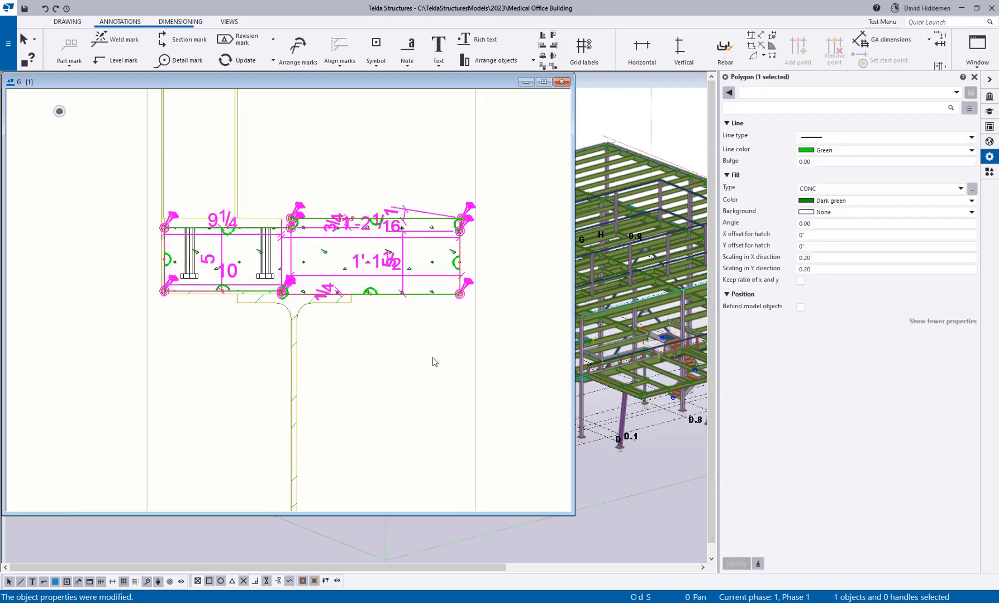
pyautogui.click(415, 367)
# Step: Hide the center line of the rectangular tube at the upper end of section A-A, apply the change and deselect
pyautogui.scroll(-4, 360, 325)
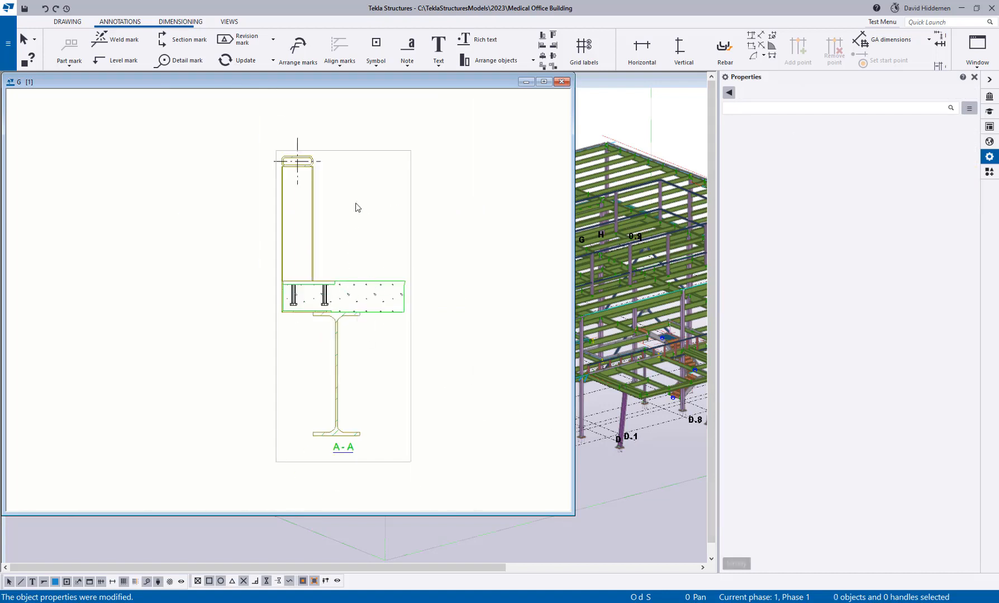
pyautogui.click(318, 163)
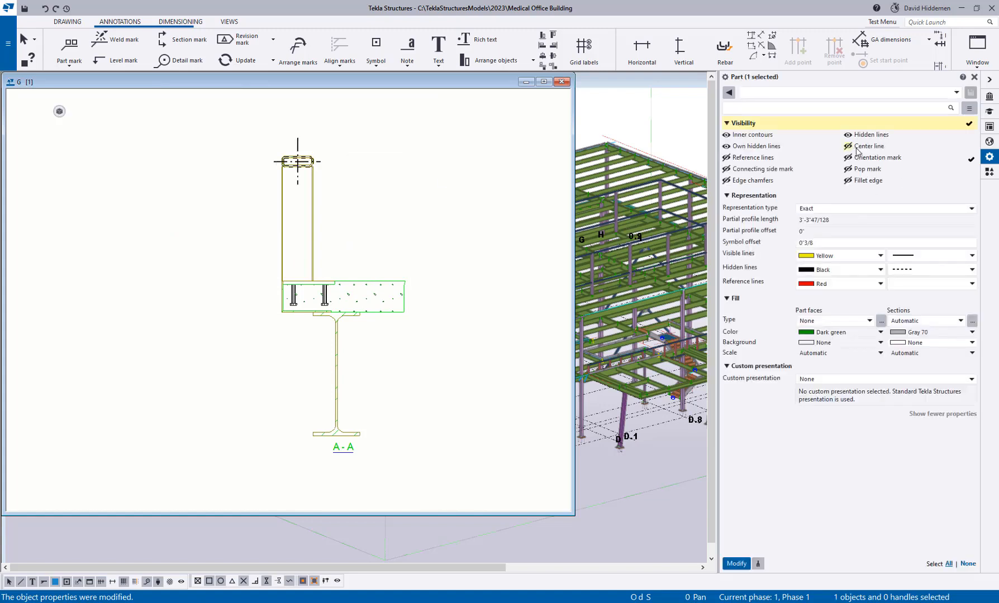
pyautogui.click(554, 335)
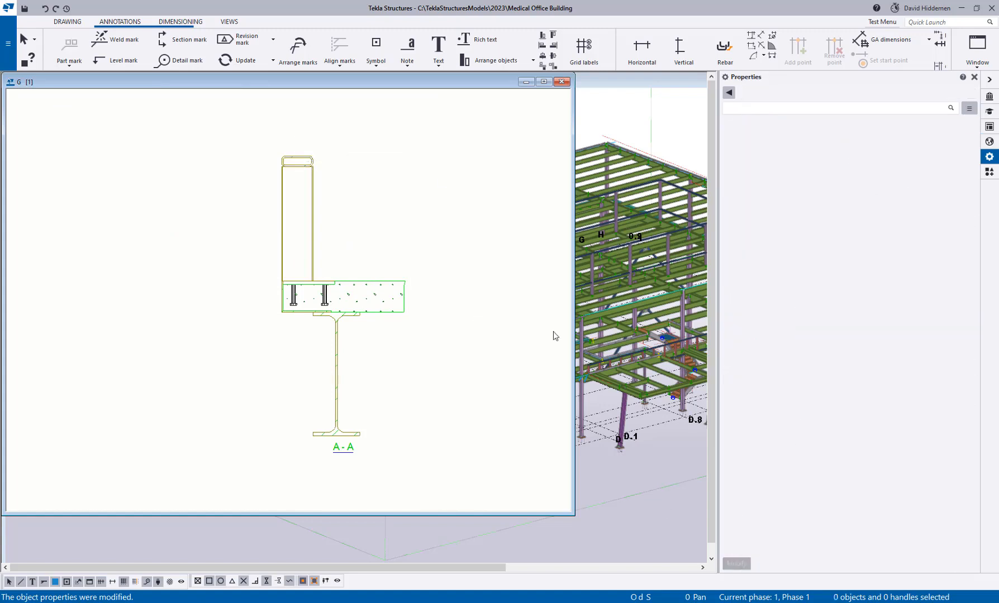
# Step: Select the section B-B view and examine its scale, size, part representation, label placement and direction mark properties
pyautogui.scroll(-4, 423, 305)
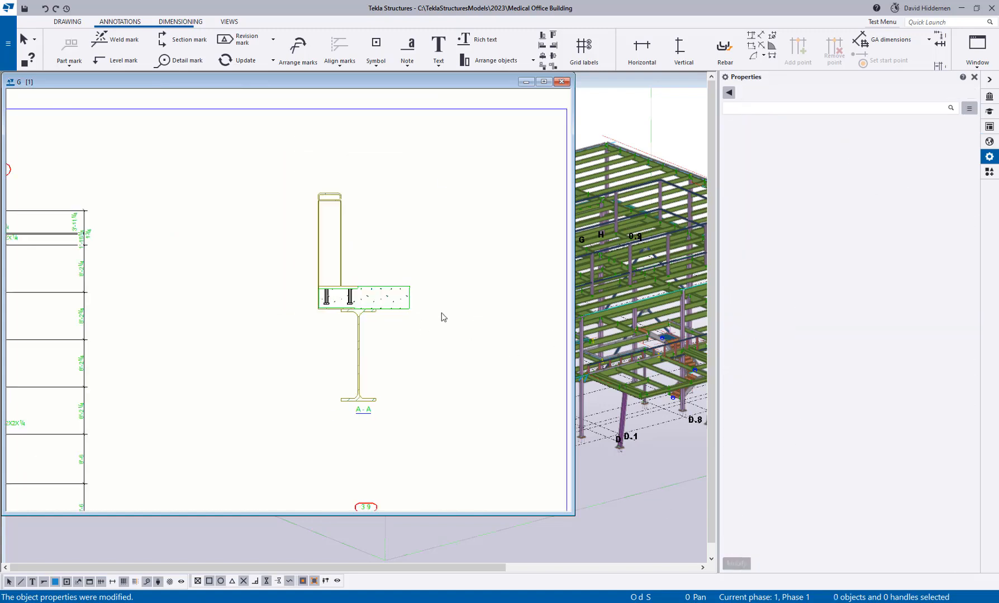
pyautogui.moveTo(443, 291); pyautogui.dragTo(437, 219, button='middle')
pyautogui.moveTo(438, 328); pyautogui.dragTo(423, 248, button='middle')
pyautogui.scroll(2, 431, 281)
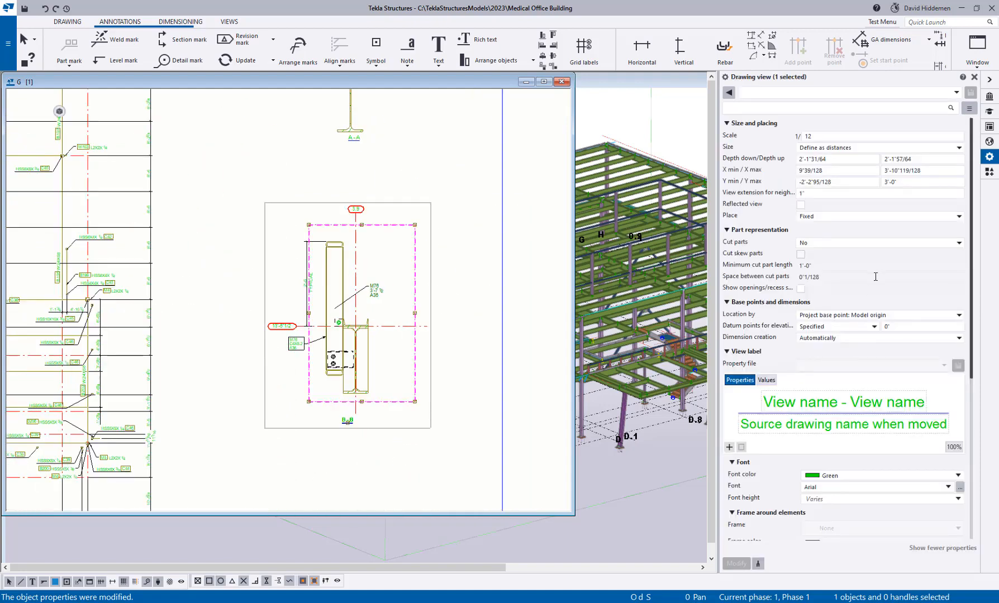
pyautogui.click(447, 260)
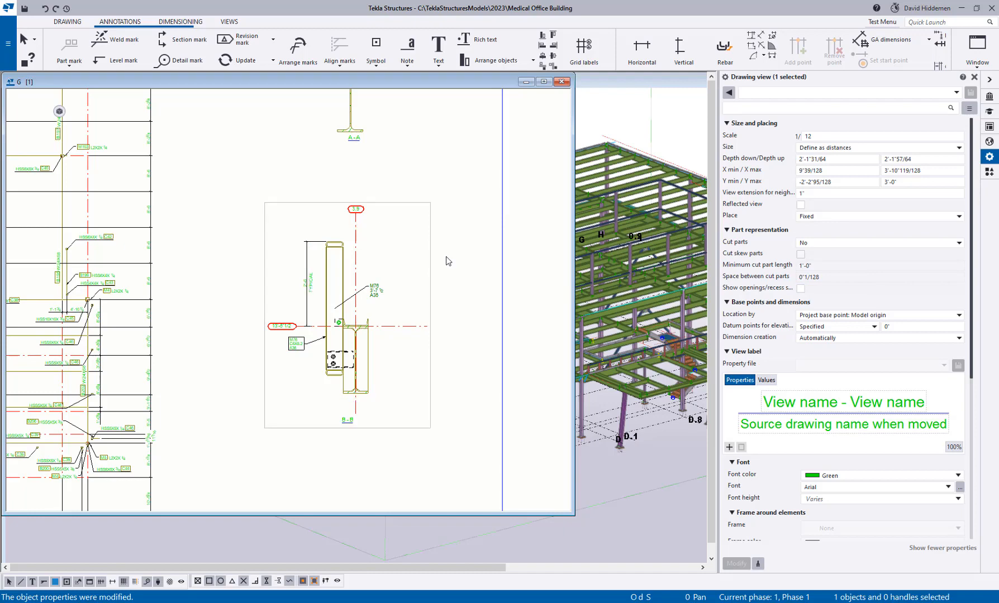
pyautogui.click(430, 249)
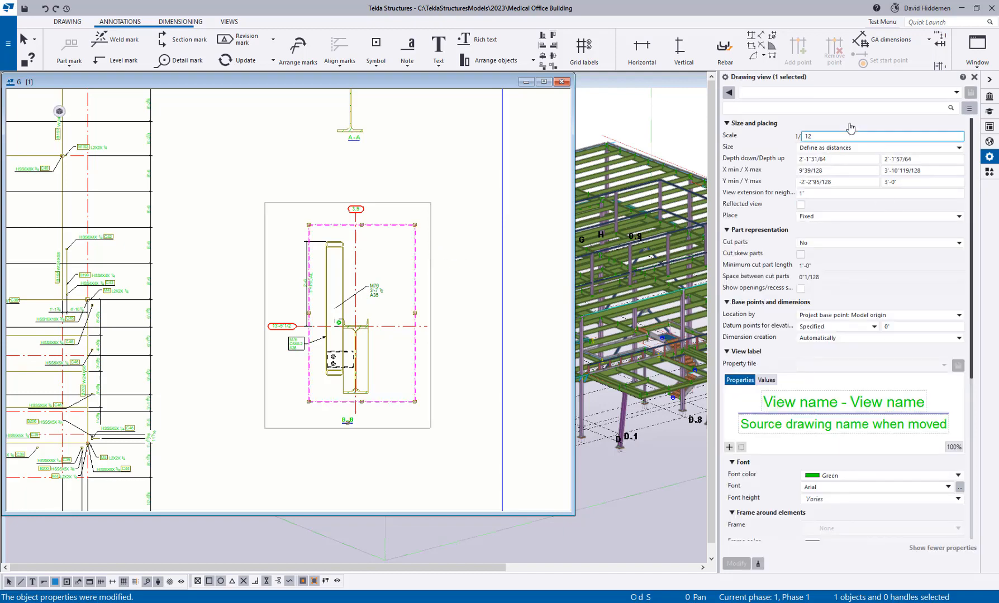
pyautogui.click(821, 139)
pyautogui.hotkey('ctrl', 'a')
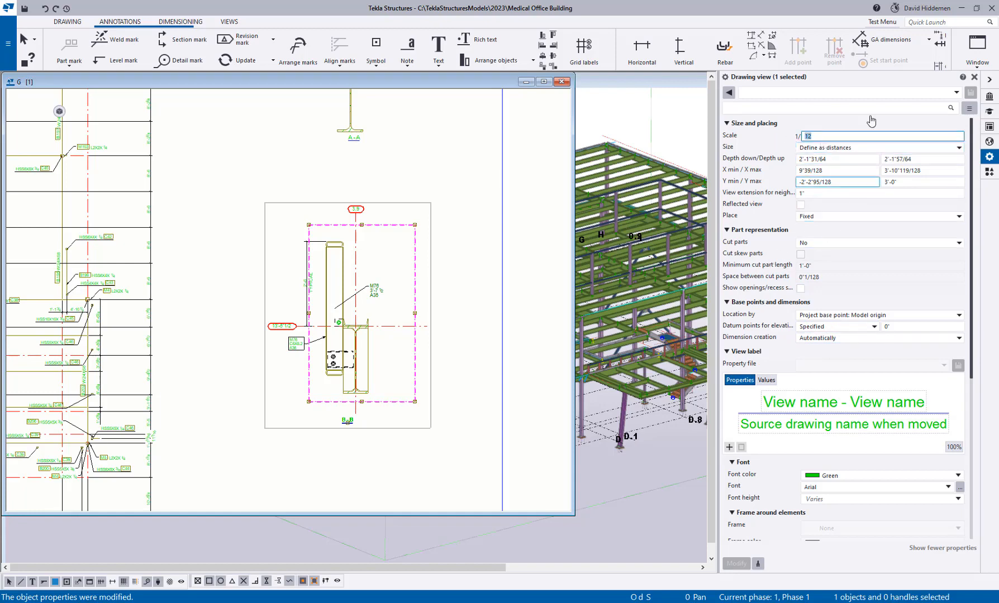
pyautogui.scroll(-5, 882, 252)
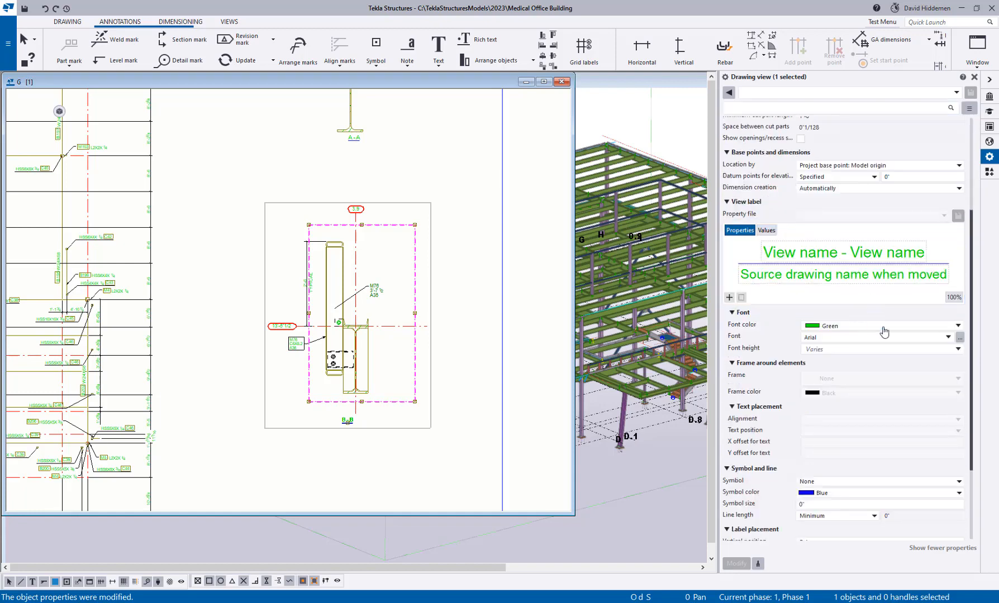
pyautogui.scroll(-4, 875, 333)
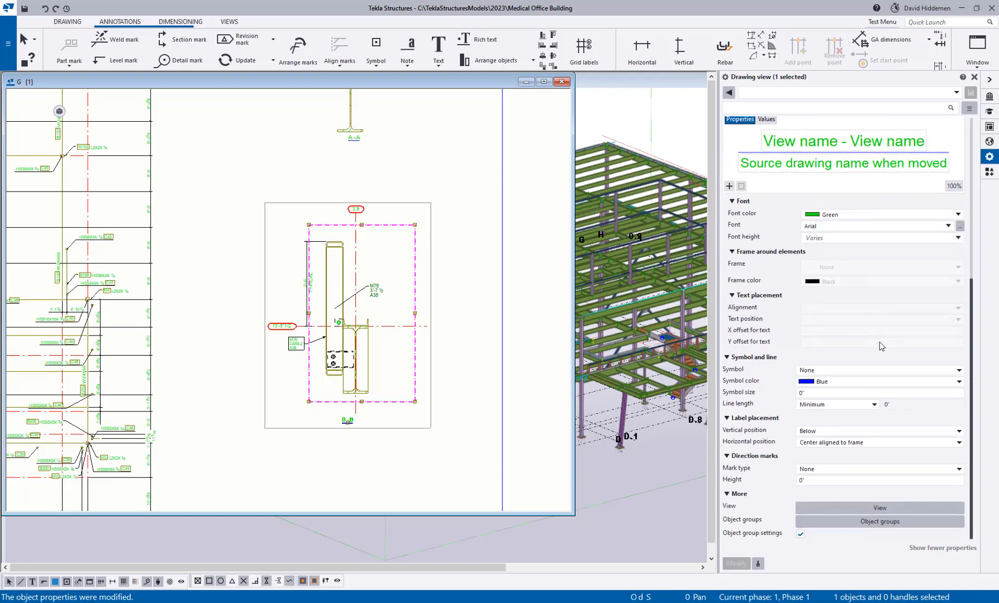
pyautogui.scroll(9, 883, 338)
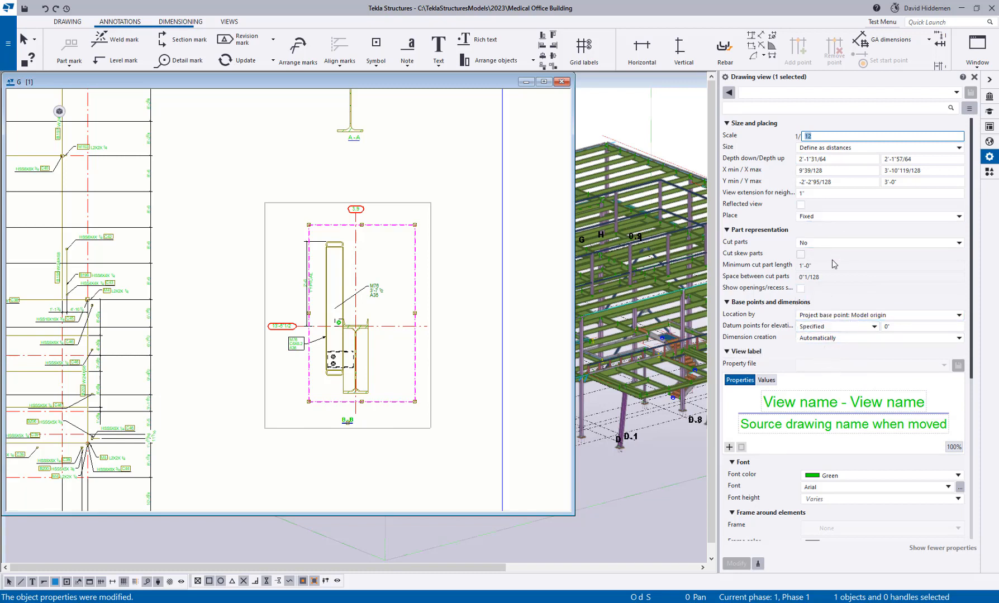
pyautogui.scroll(-5, 841, 258)
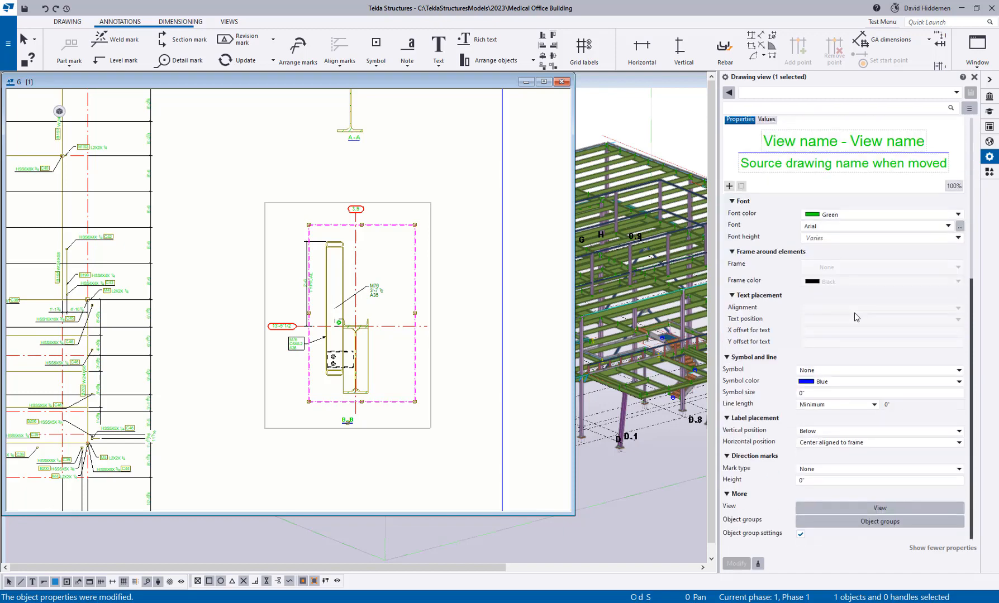
# Step: Open the detailed view properties of section B-B, examine its grid settings and close them without applying anything
pyautogui.click(891, 510)
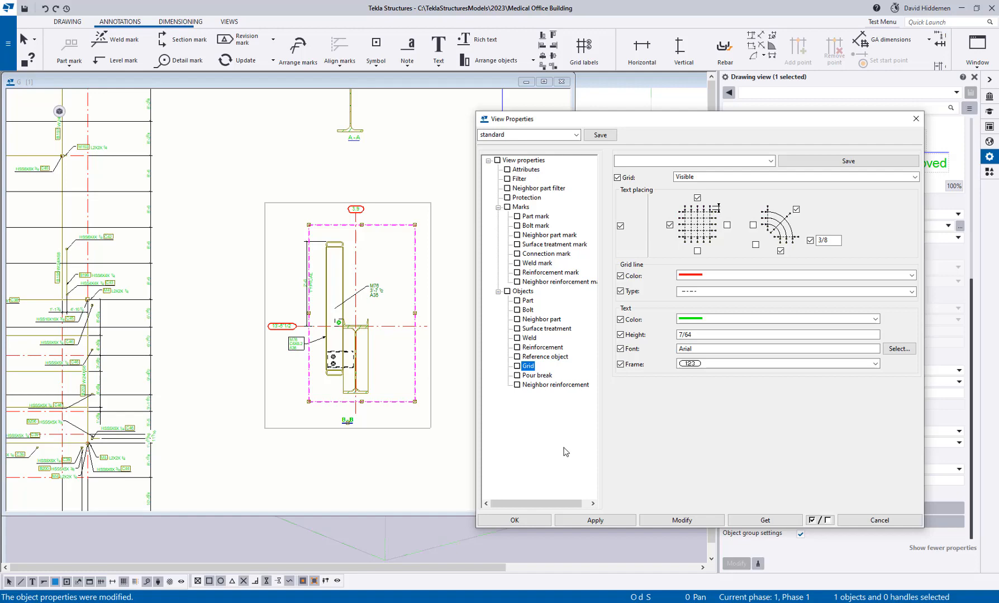
pyautogui.click(871, 521)
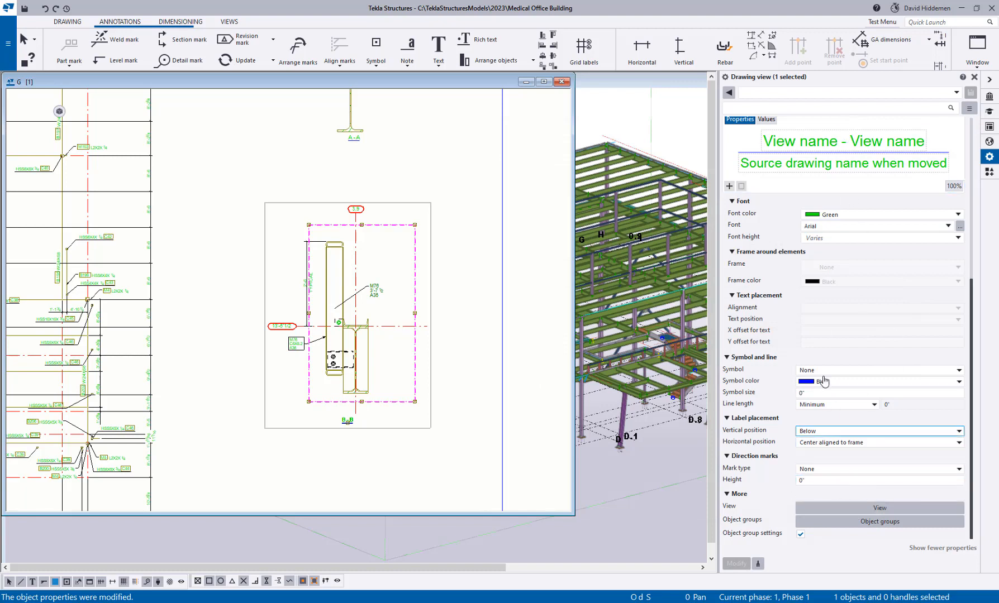
pyautogui.click(856, 508)
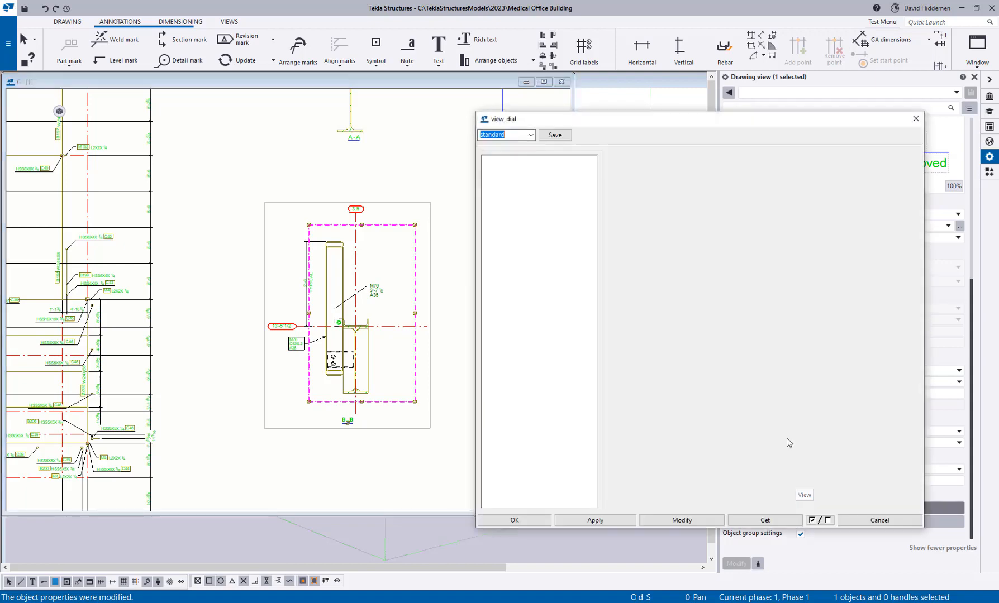
pyautogui.click(916, 118)
pyautogui.scroll(5, 847, 346)
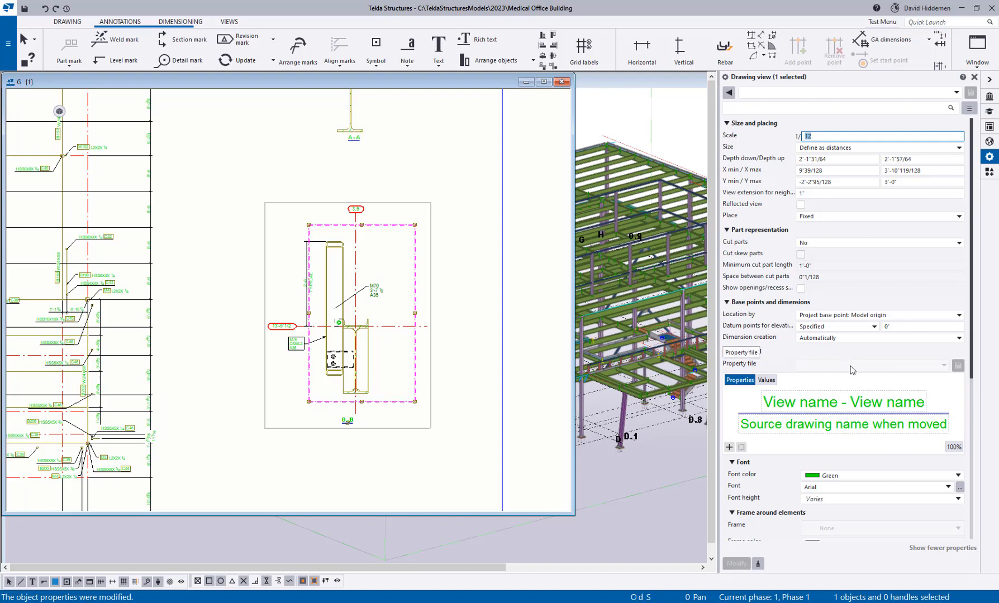
# Step: Deselect the section B-B view and look over the whole drawing sheet with the plan and both sections
pyautogui.scroll(-3, 417, 322)
pyautogui.click(356, 416)
pyautogui.moveTo(298, 396); pyautogui.dragTo(408, 377, button='middle')
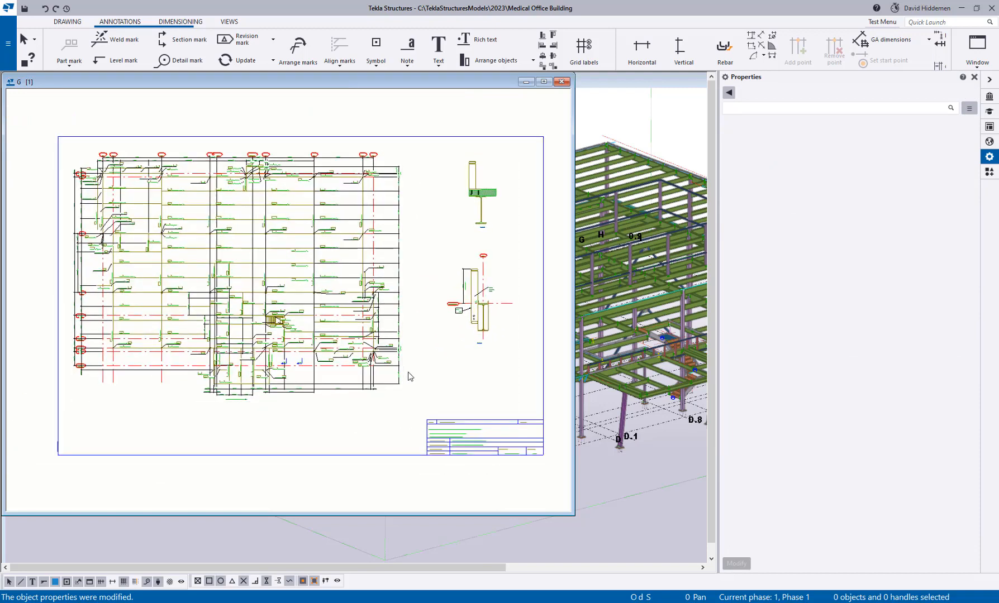
pyautogui.scroll(2, 361, 395)
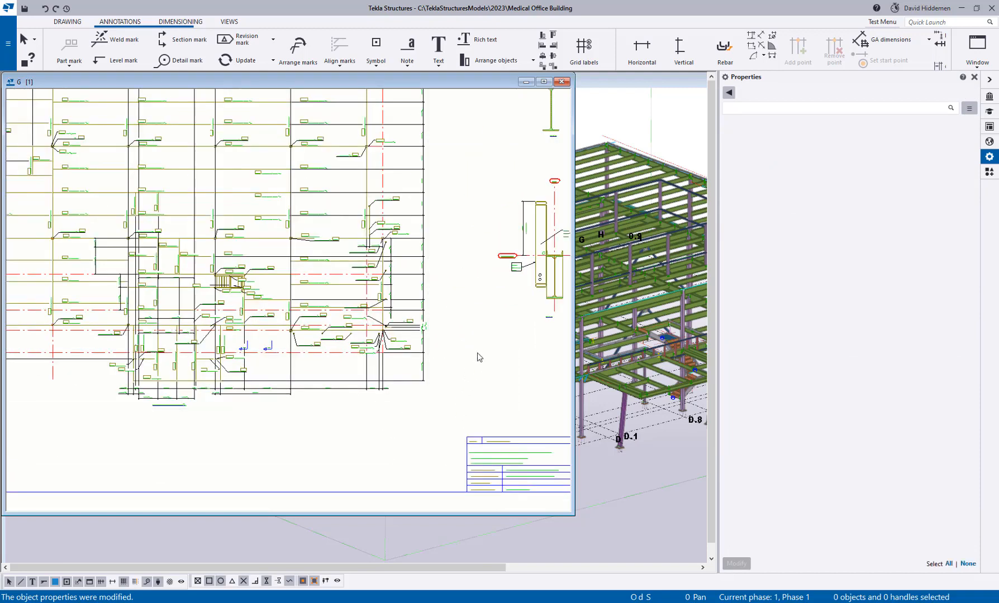
pyautogui.scroll(-2, 479, 358)
pyautogui.moveTo(478, 358); pyautogui.dragTo(416, 368, button='middle')
pyautogui.scroll(-1, 416, 368)
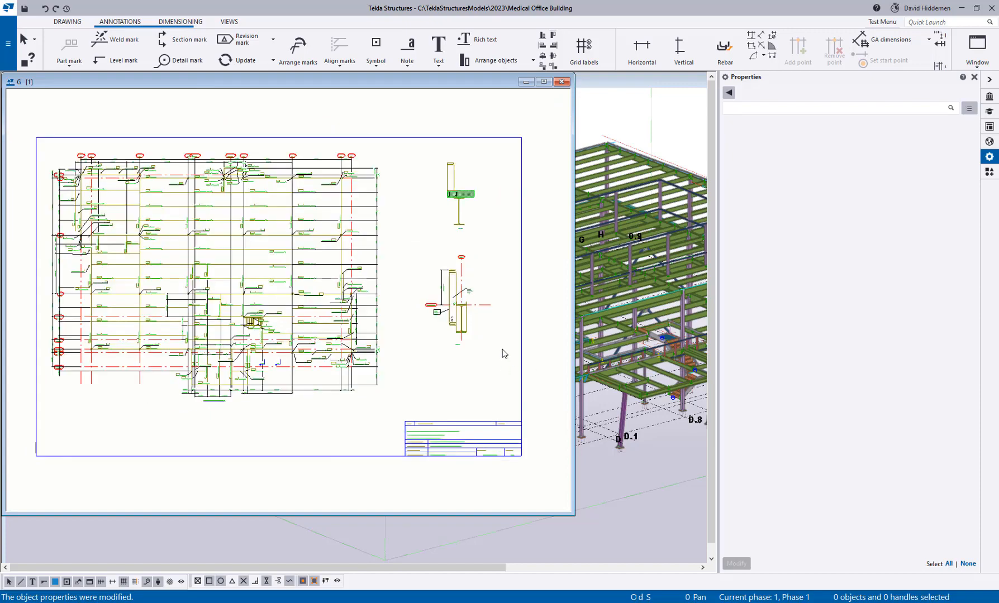